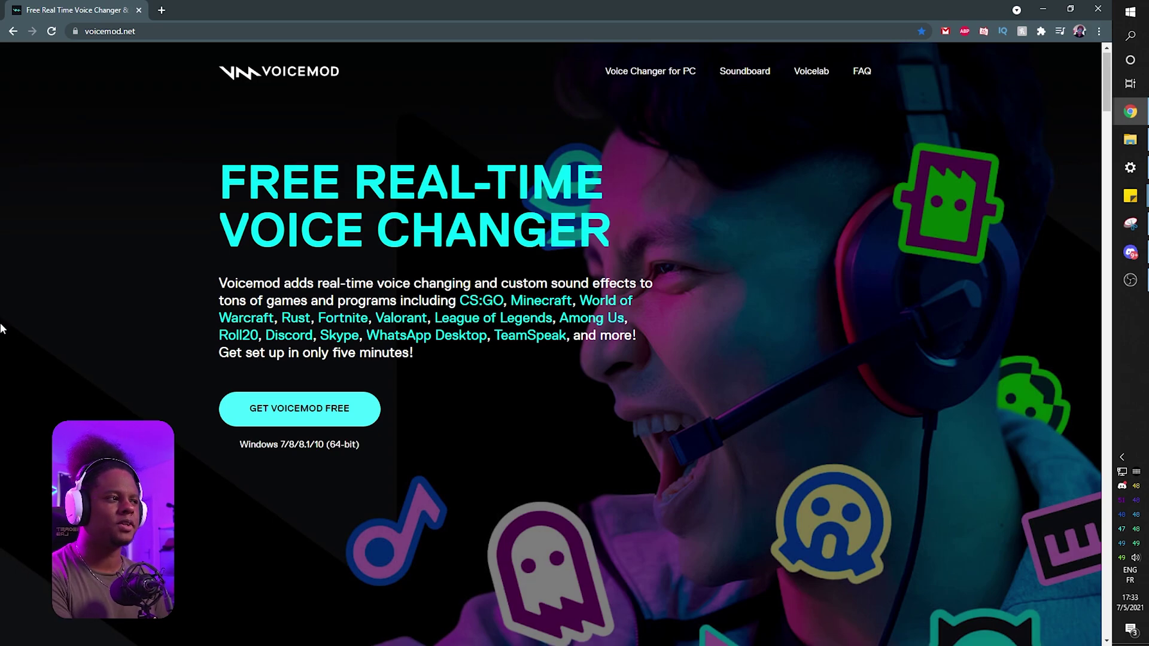
# Look through the Voicemod home page, including the Voicelab section and the supported games and apps.
pyautogui.scroll(-7, 1, 328)
pyautogui.scroll(-15, 1, 328)
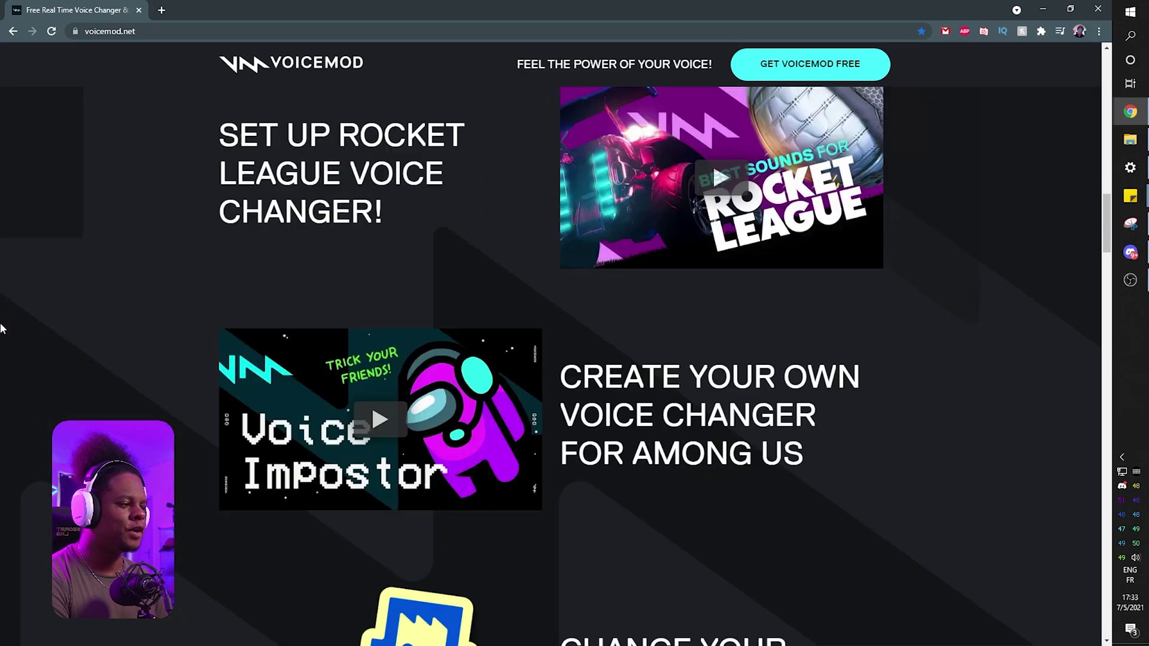
pyautogui.scroll(-8, 2, 328)
pyautogui.scroll(-10, 30, 315)
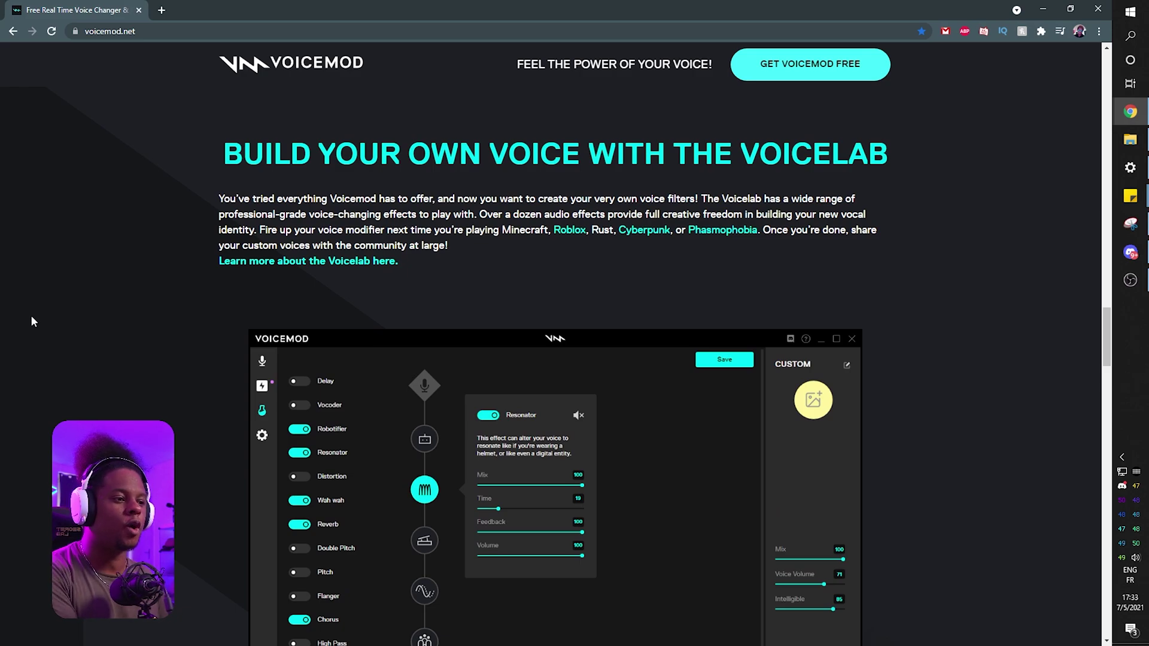
pyautogui.scroll(-15, 30, 315)
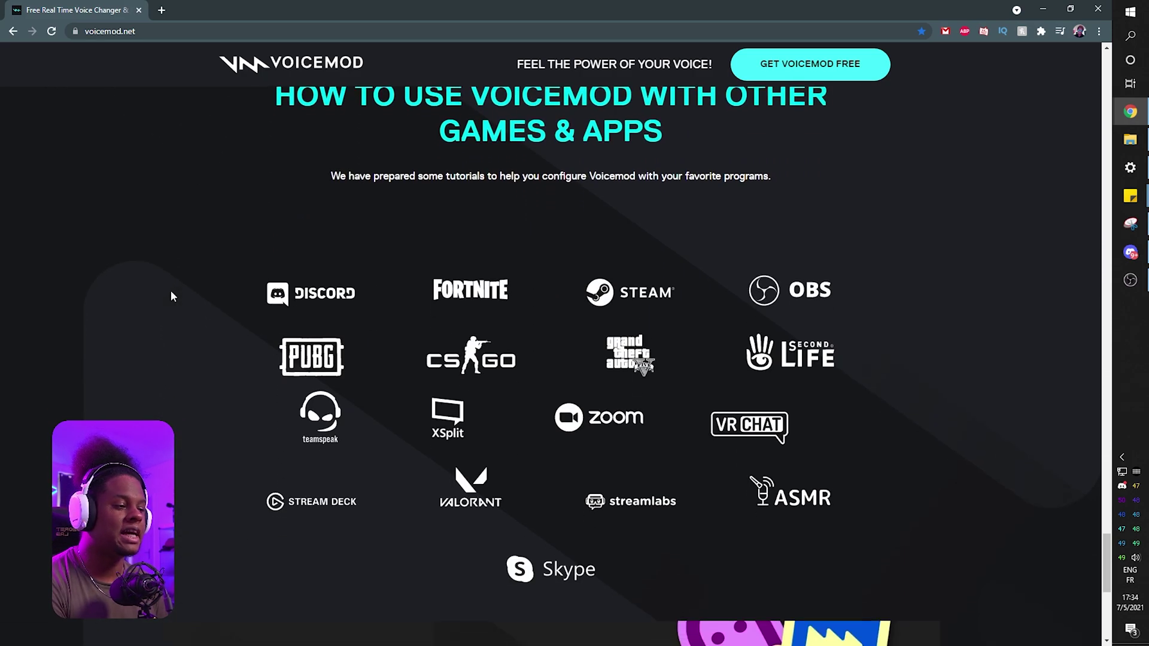
pyautogui.scroll(-6, 171, 296)
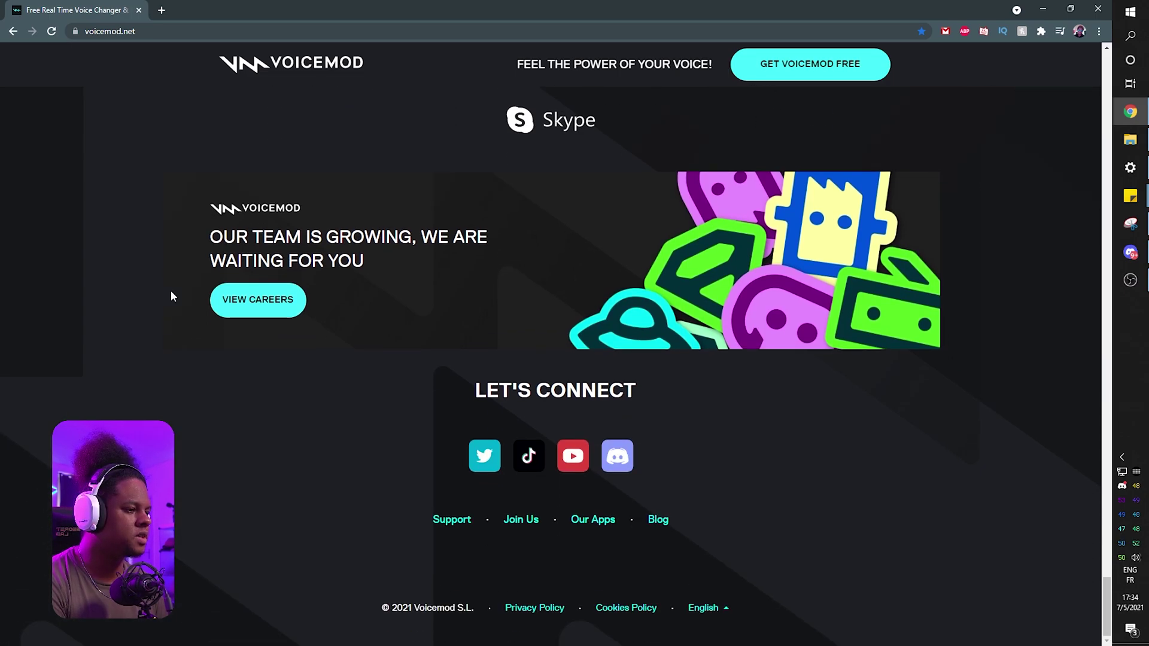
pyautogui.hotkey('alt', 'Left')
pyautogui.hotkey('alt', 'Right')
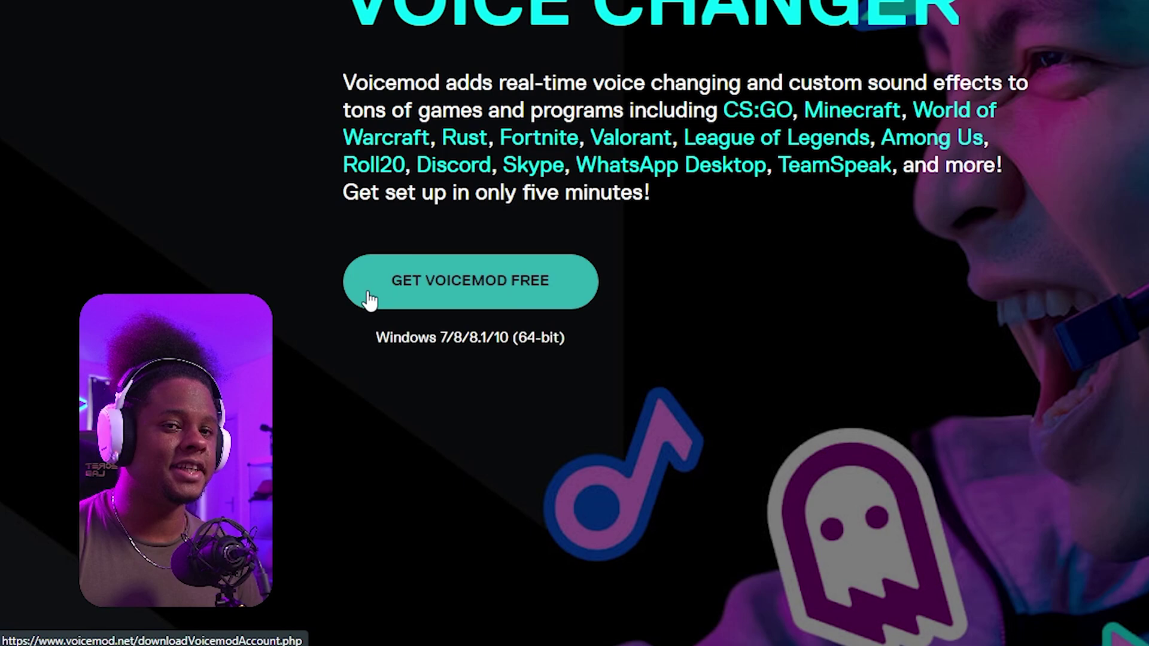
# Get the free Voicemod download by continuing with Twitch, and save VoicemodSetup_2.15.0.11.exe in a folder under a pinned location.
pyautogui.click(370, 299)
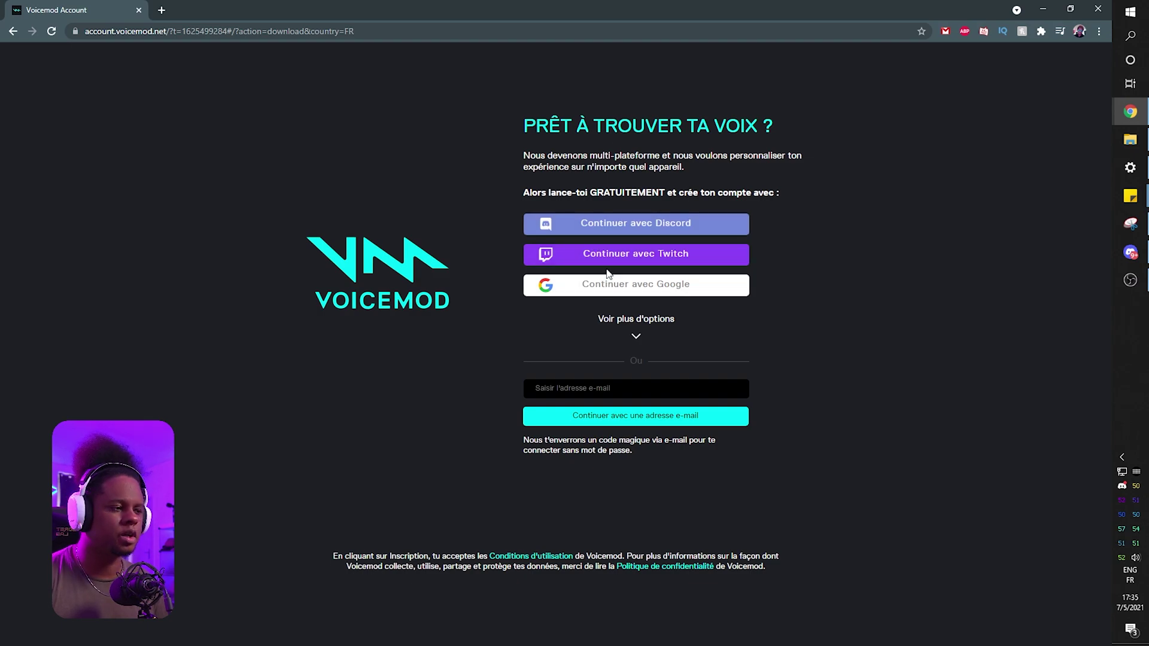
pyautogui.click(608, 259)
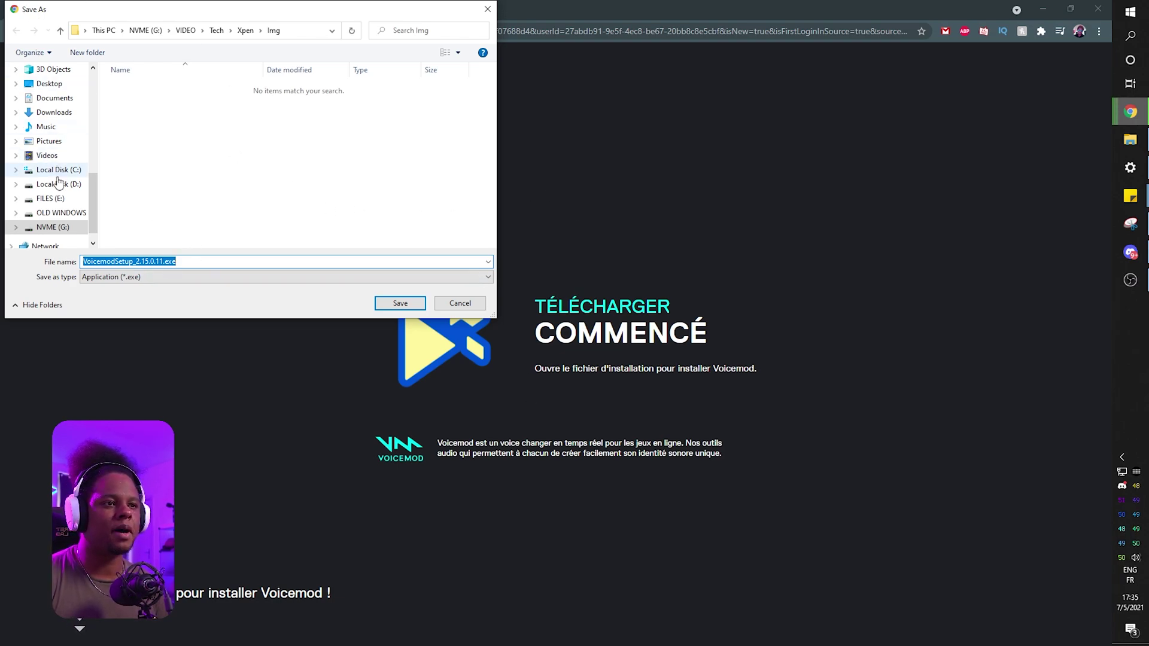
pyautogui.scroll(10, 71, 187)
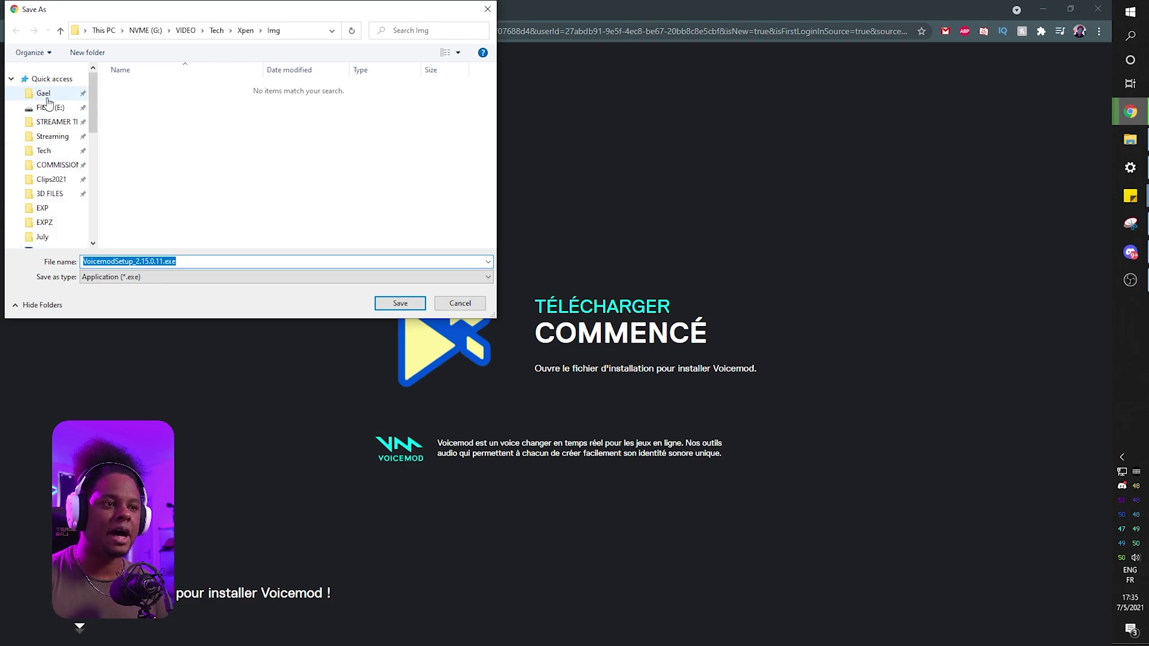
pyautogui.click(48, 96)
pyautogui.doubleClick(144, 97)
pyautogui.click(400, 303)
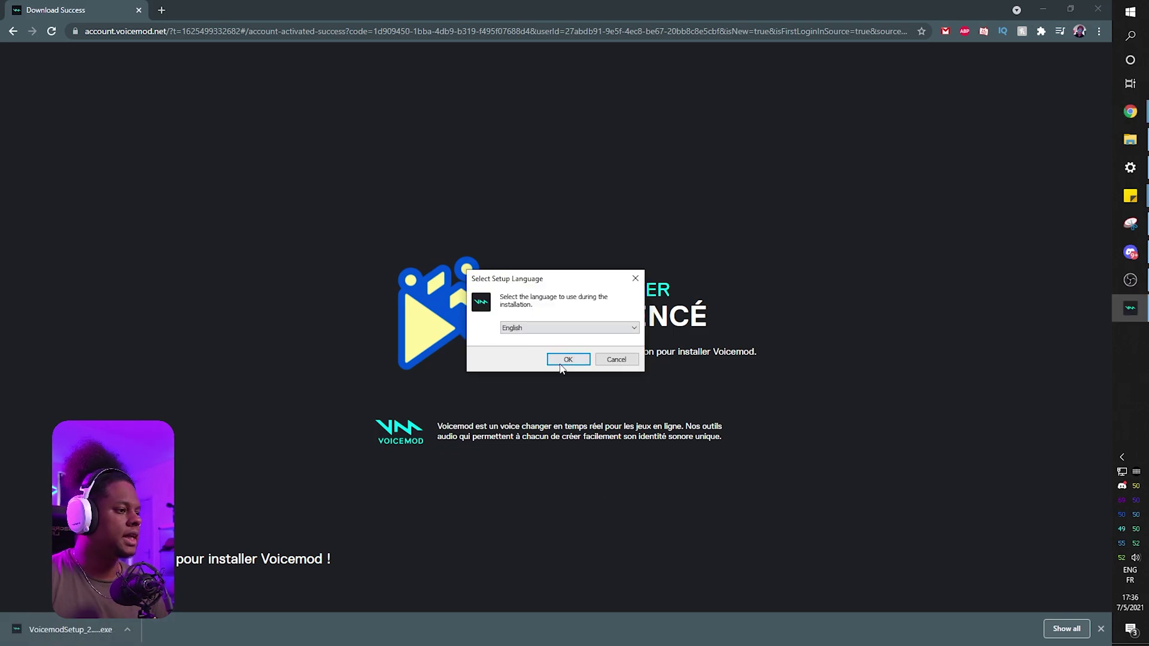
# Install Voicemod in English to G:\PROGRAMS\Voicemod Desktop with desktop and Quick Launch shortcuts, accepting the license and launching it on completion.
pyautogui.click(569, 359)
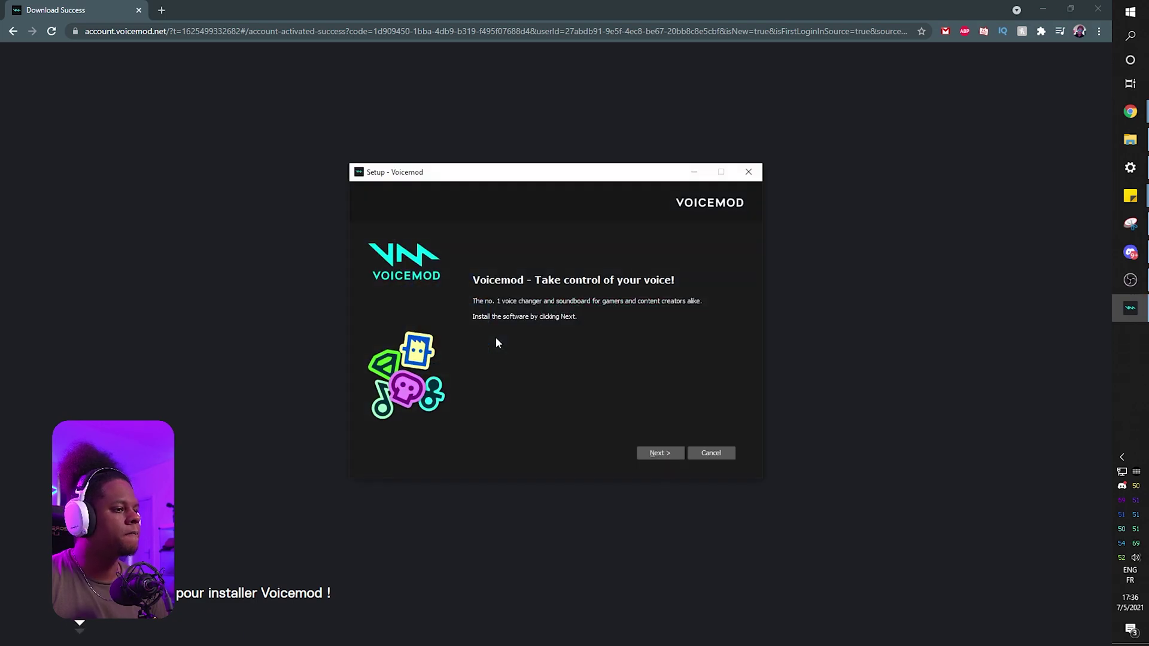
pyautogui.click(661, 454)
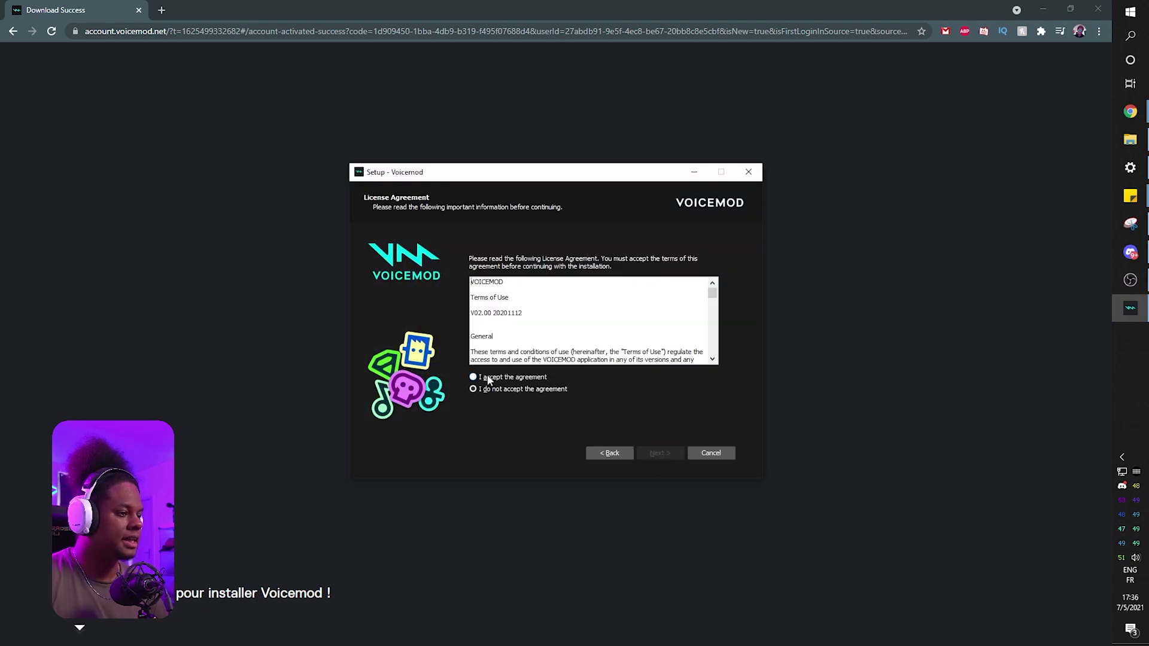
pyautogui.click(662, 455)
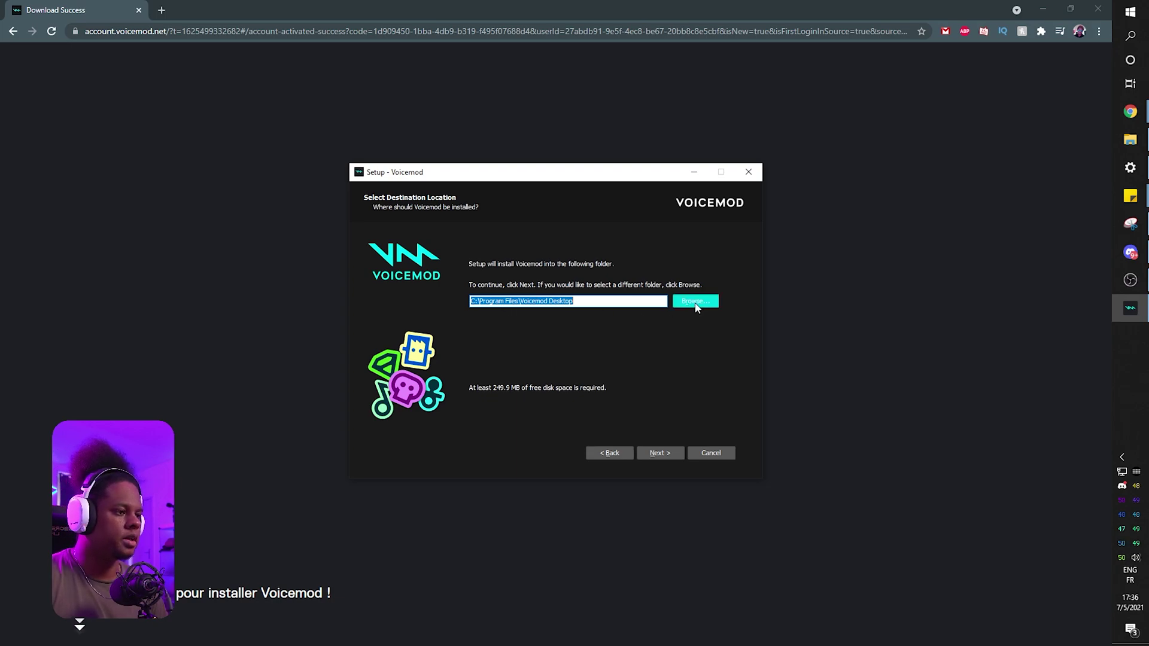
pyautogui.click(666, 456)
pyautogui.click(651, 457)
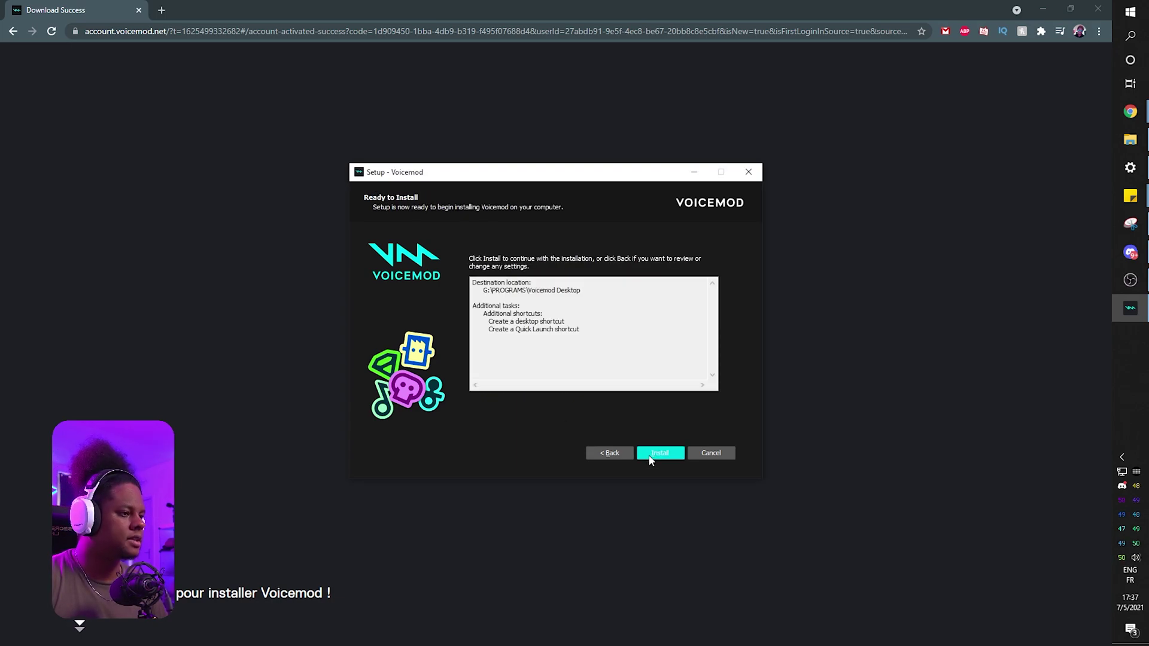
pyautogui.click(665, 456)
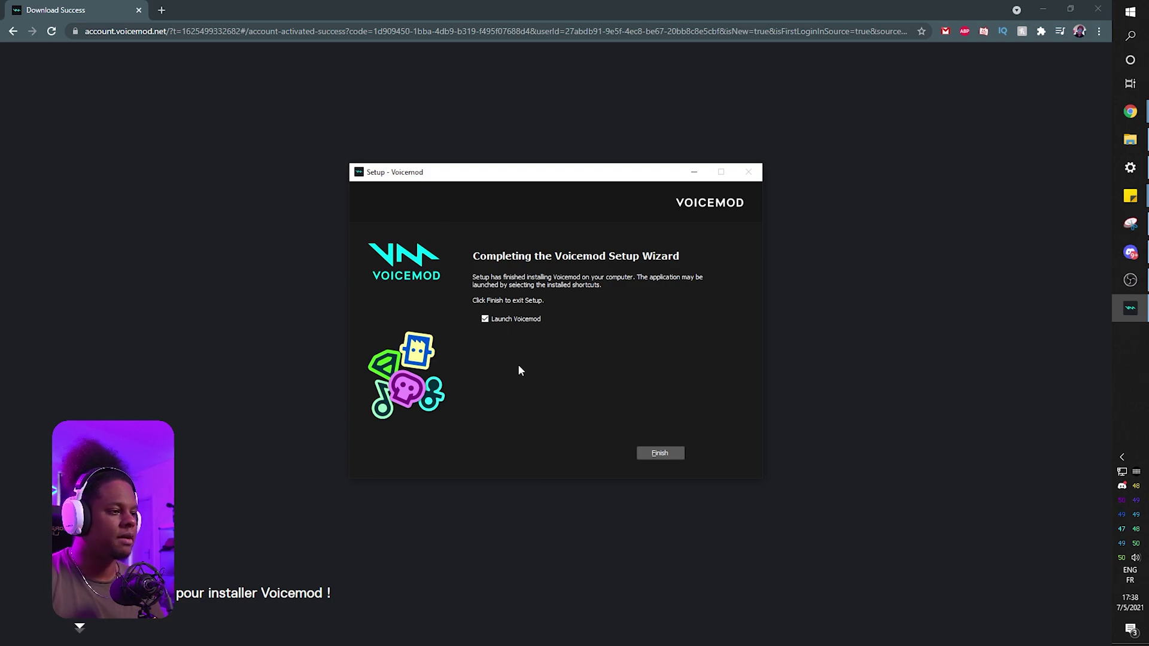
pyautogui.click(670, 457)
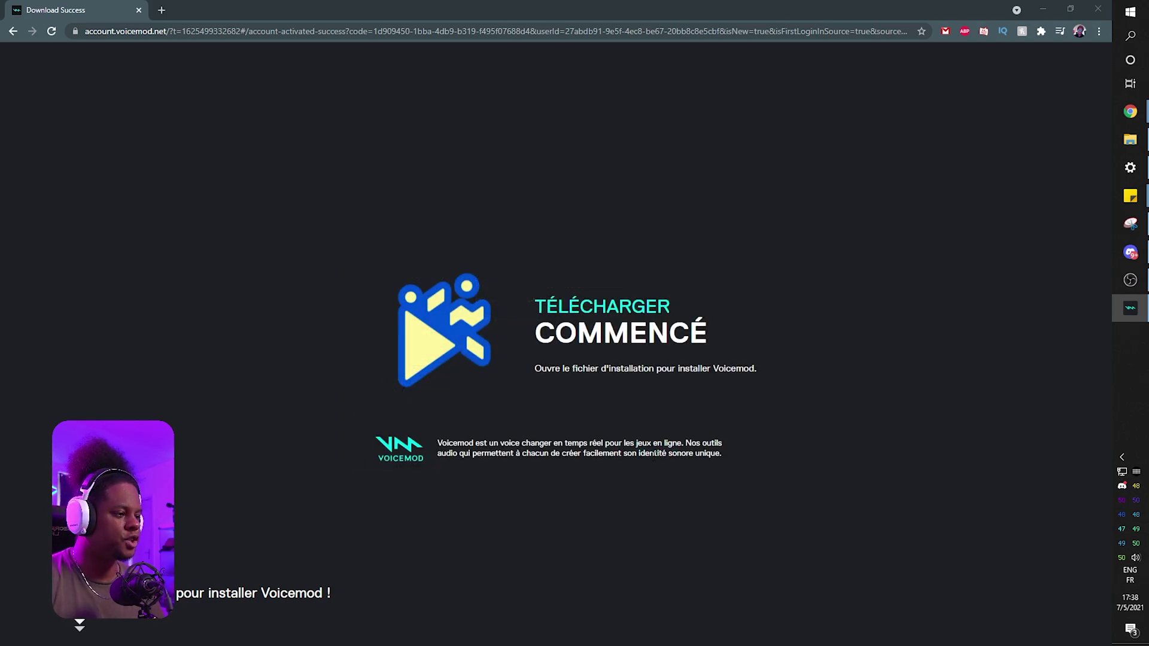
# Open the Windows sound settings and examine the list of available input devices.
pyautogui.click(1130, 168)
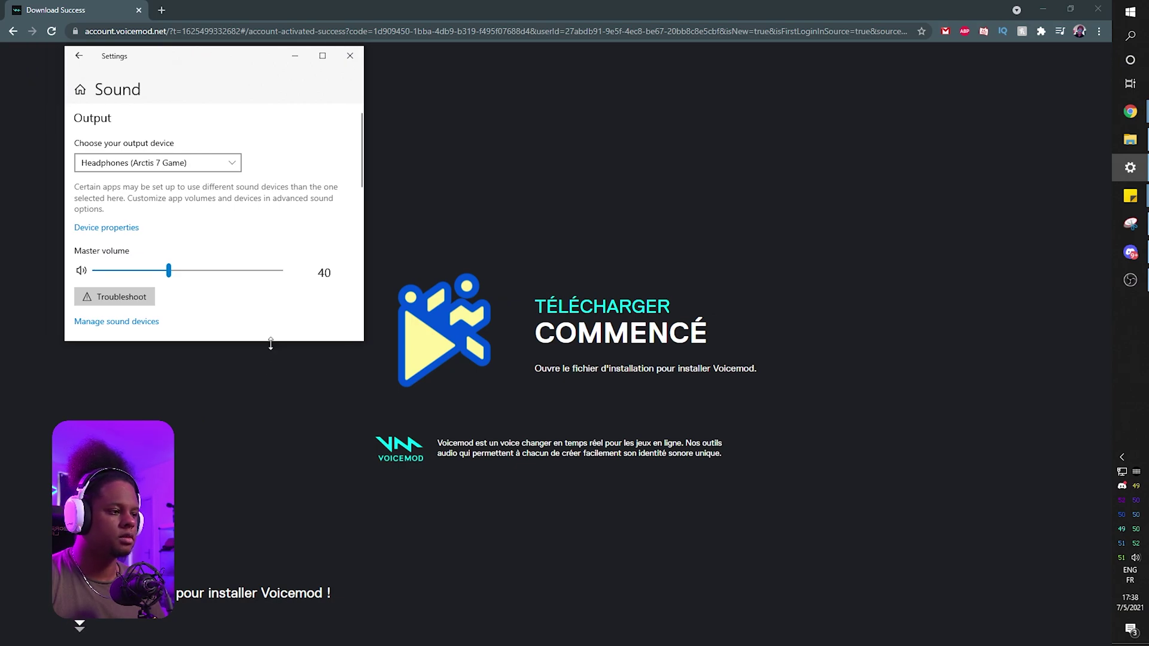
pyautogui.rightClick(1136, 557)
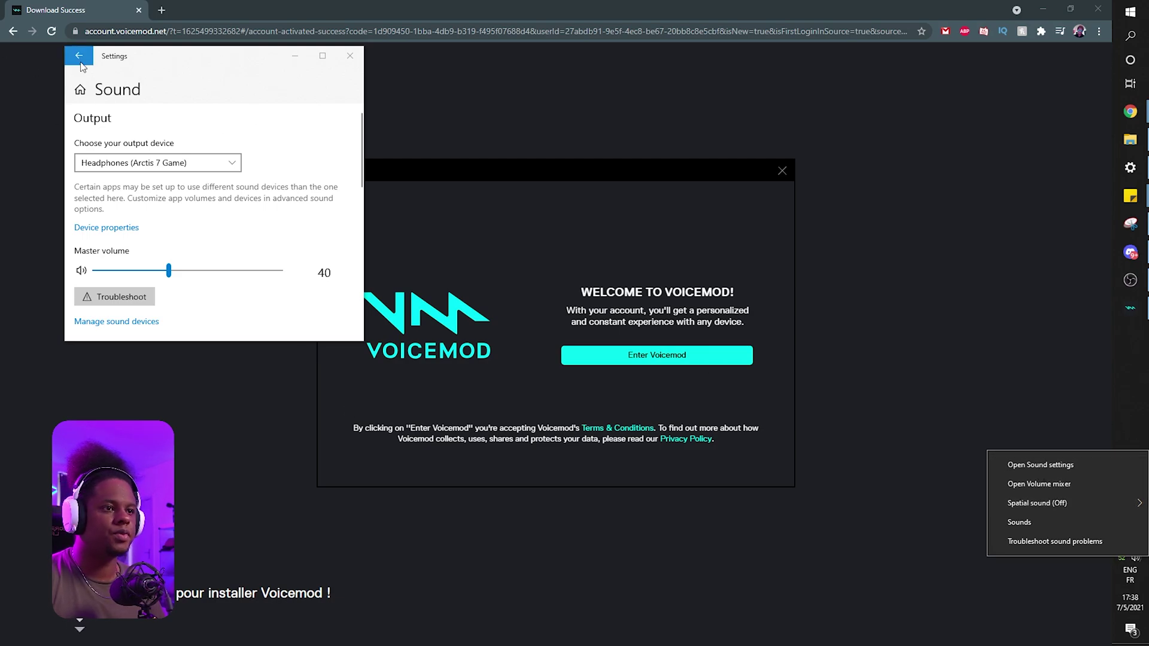
pyautogui.click(218, 89)
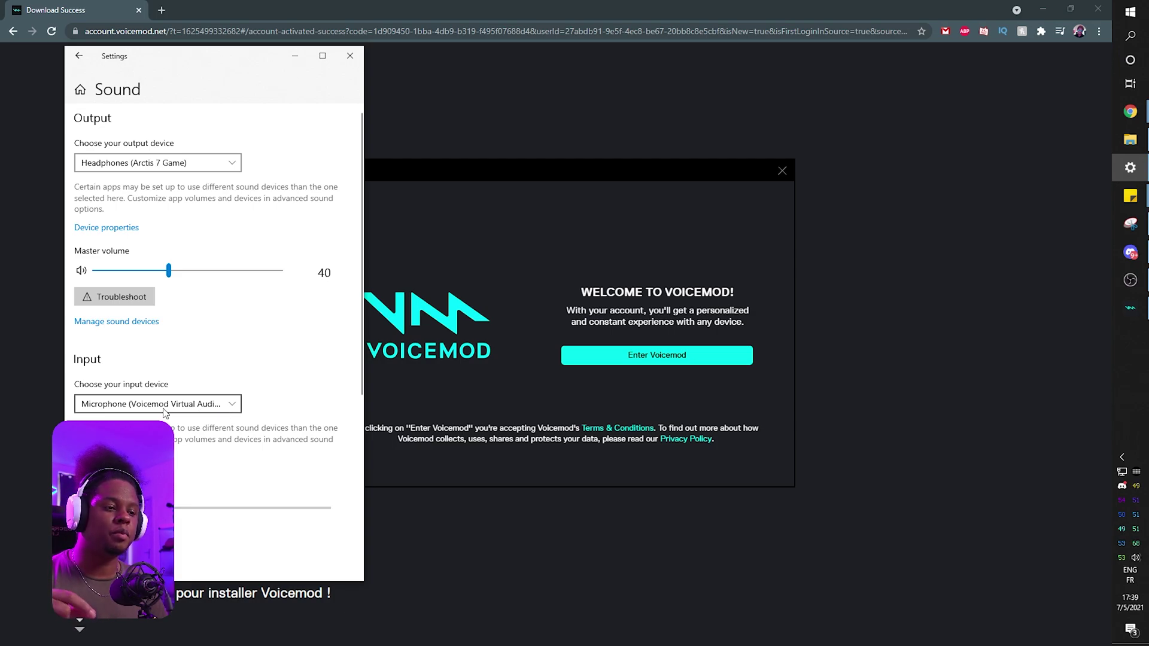
pyautogui.click(164, 411)
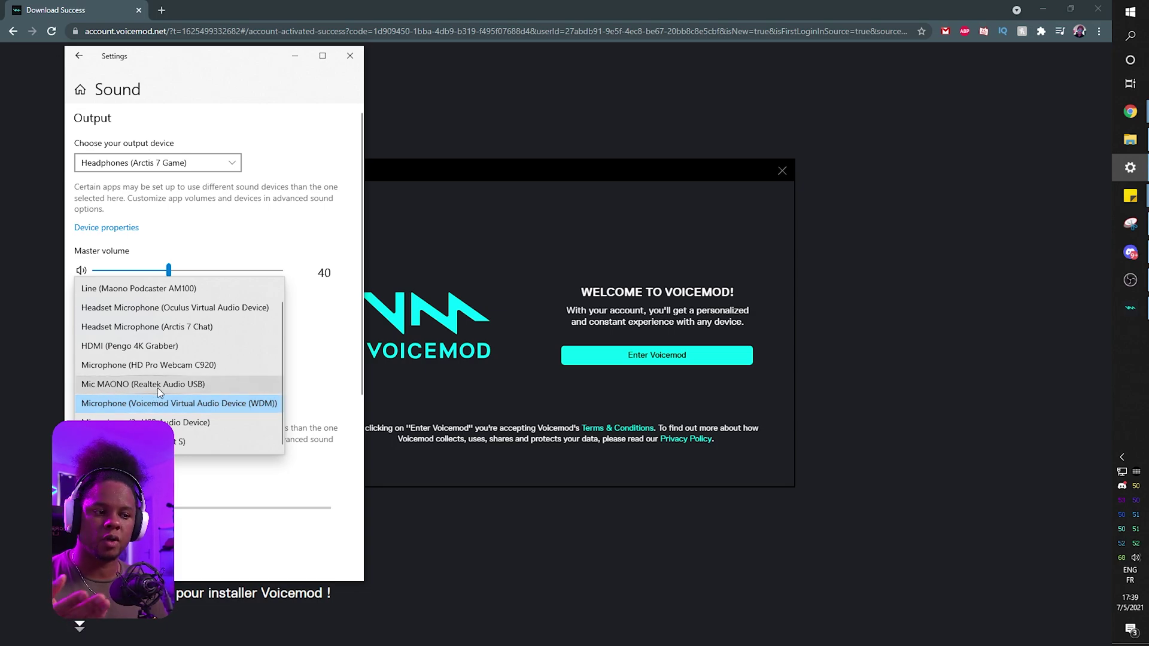
pyautogui.click(324, 353)
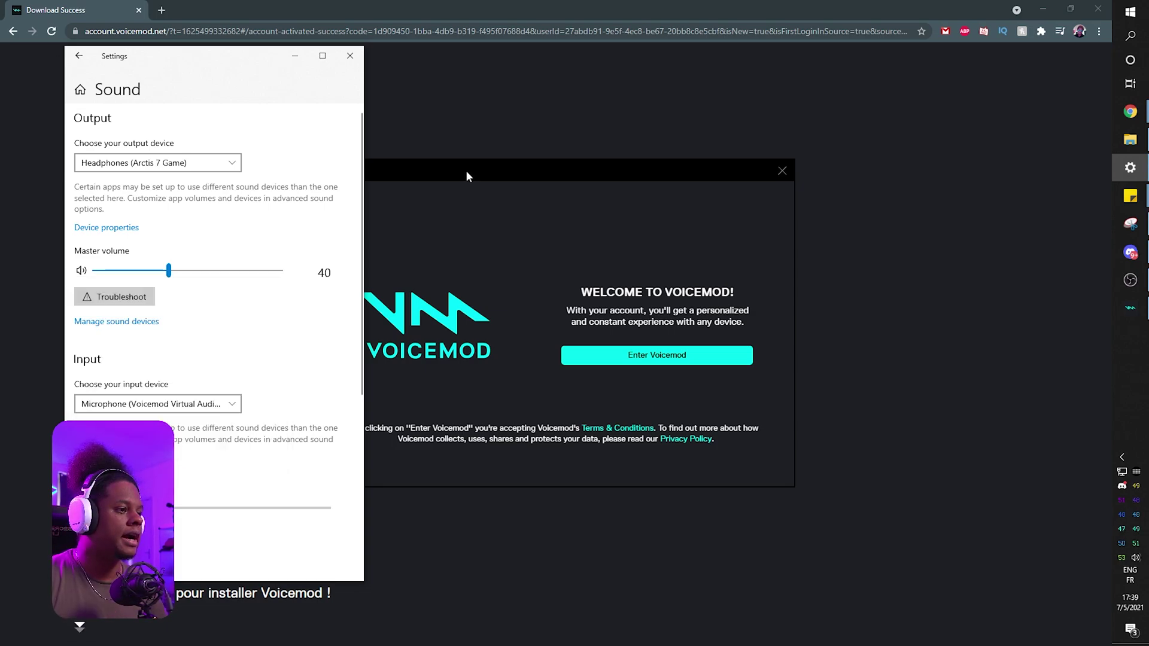
# Switch to the Voicemod welcome window, enter the application and reposition its main window.
pyautogui.click(466, 170)
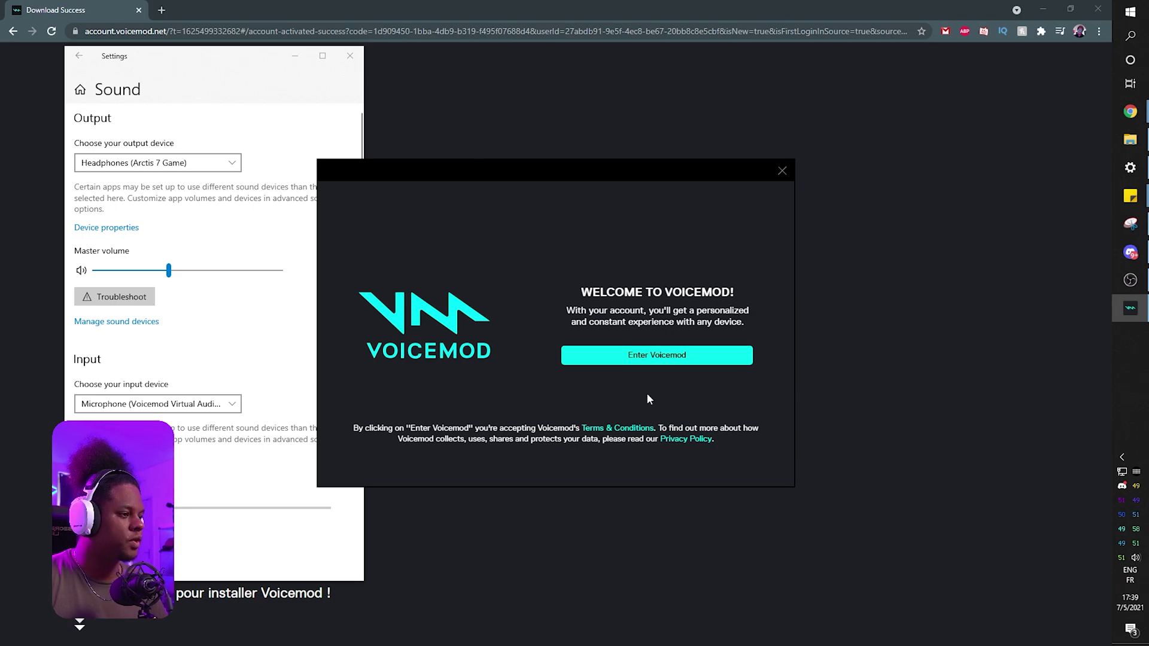
pyautogui.click(642, 358)
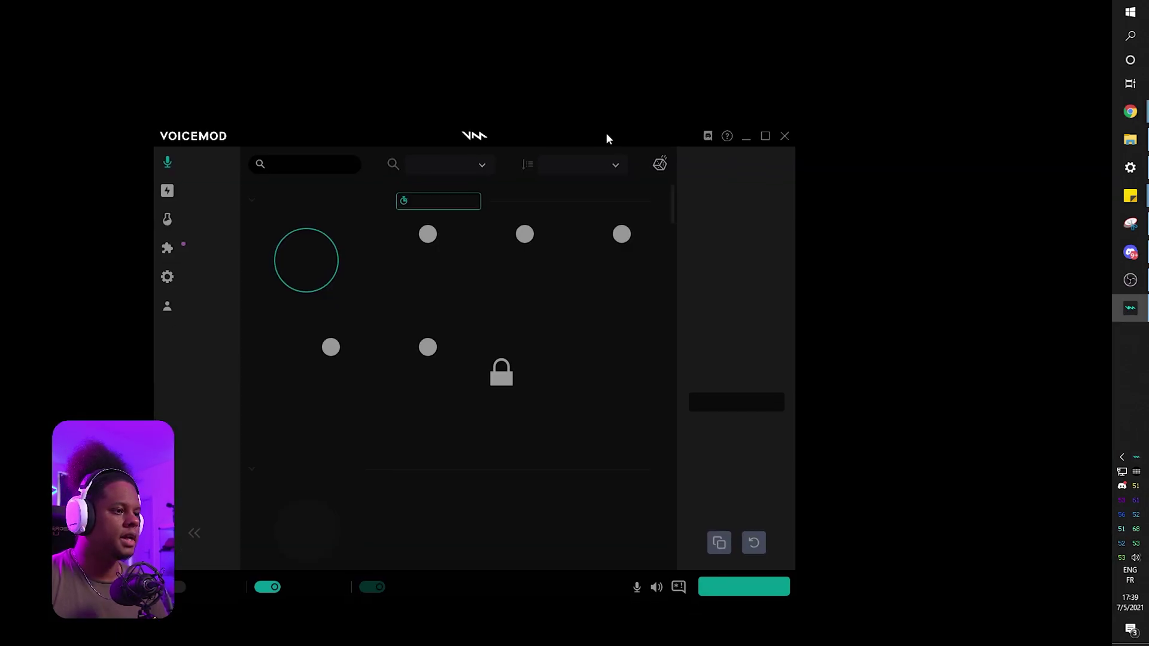
pyautogui.moveTo(606, 138); pyautogui.dragTo(648, 98)
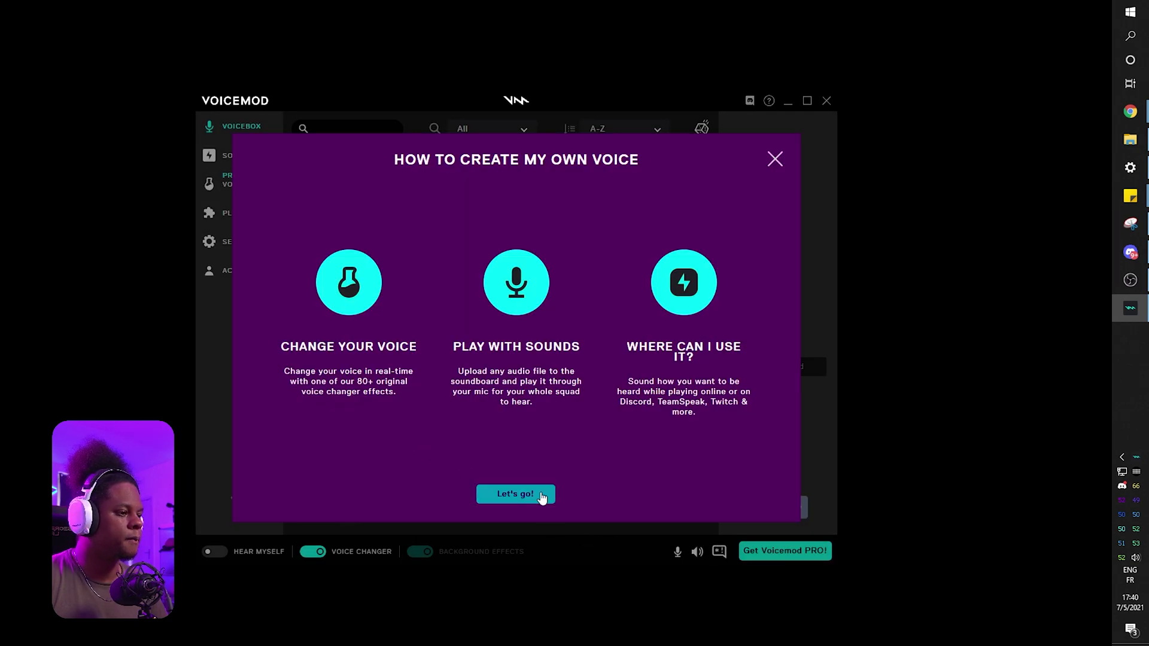
# Complete the audio setup with Mic MAONO (Realtek Audio USB) as microphone and Headphones (Arctis 7 Game), including the changed-voice test.
pyautogui.click(500, 496)
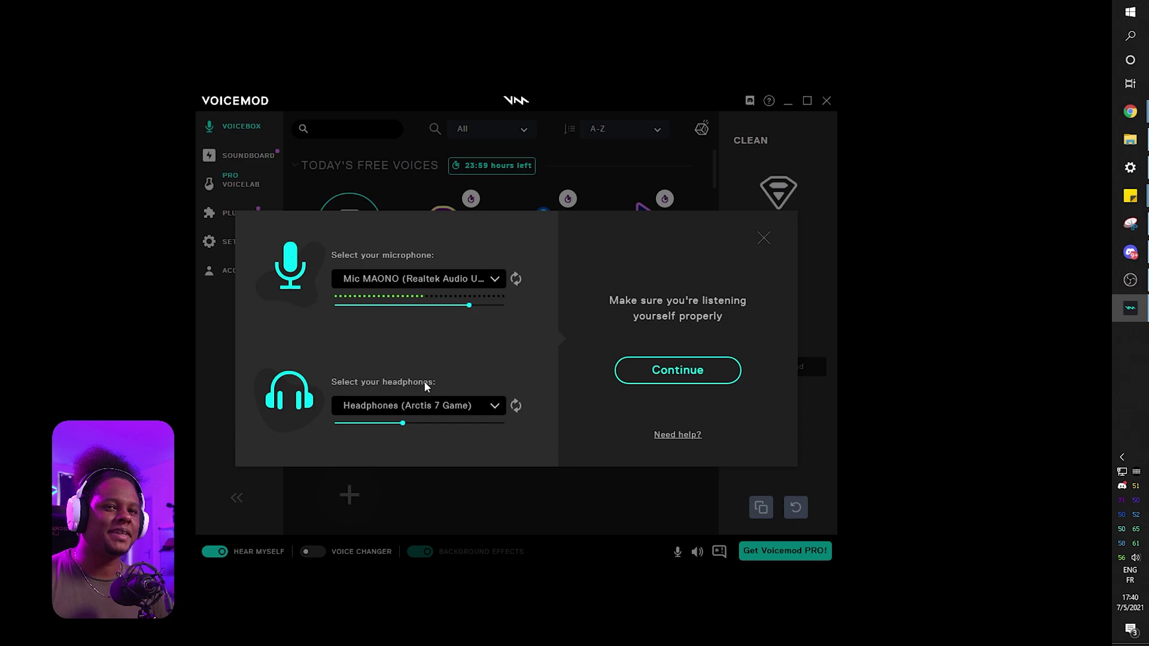
pyautogui.click(618, 378)
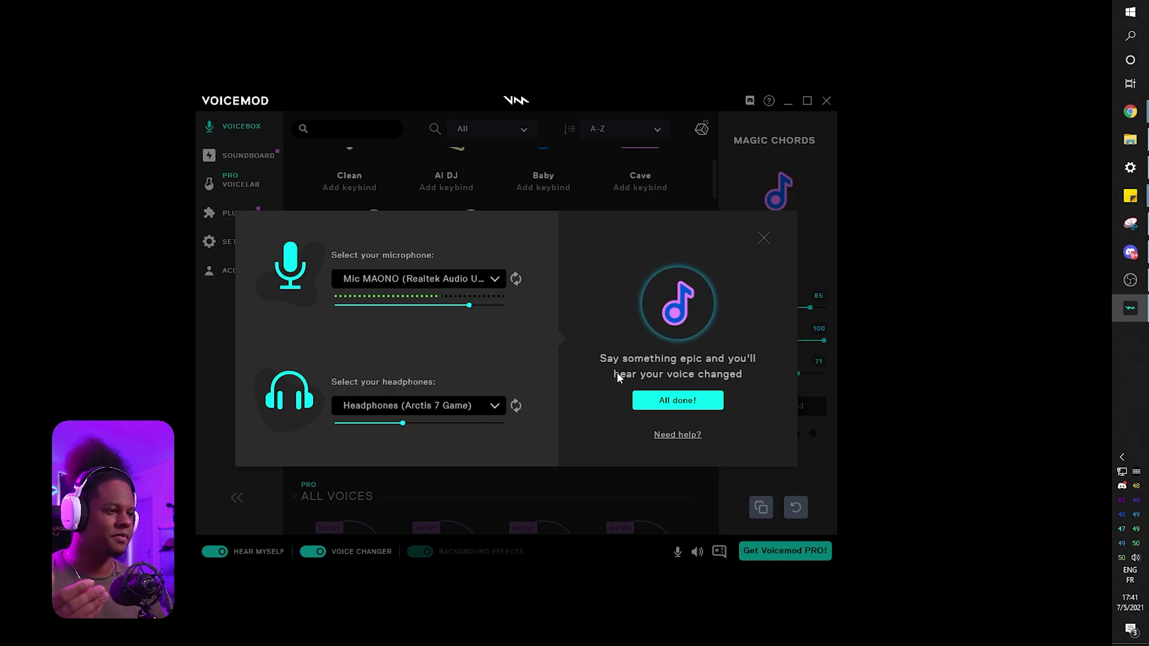
pyautogui.click(677, 401)
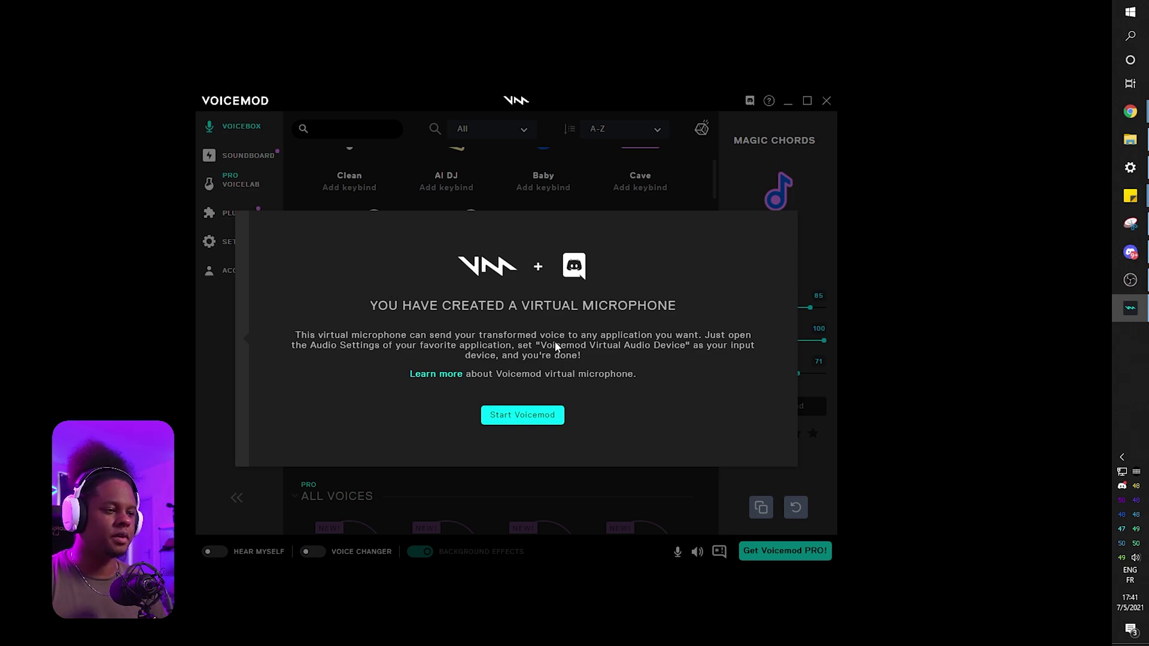
# Switch to the Windows sound settings and choose Microphone (Voicemod Virtual Audio Device (WDM)) as the input device.
pyautogui.hotkey('alt', 'Tab')
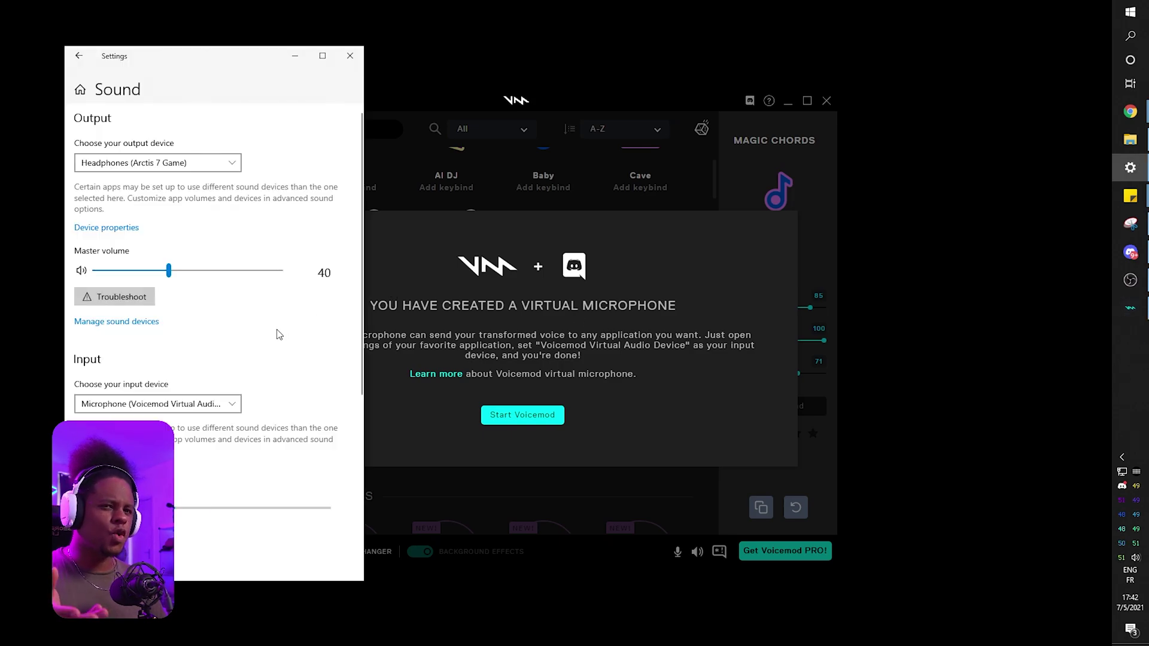
pyautogui.click(216, 413)
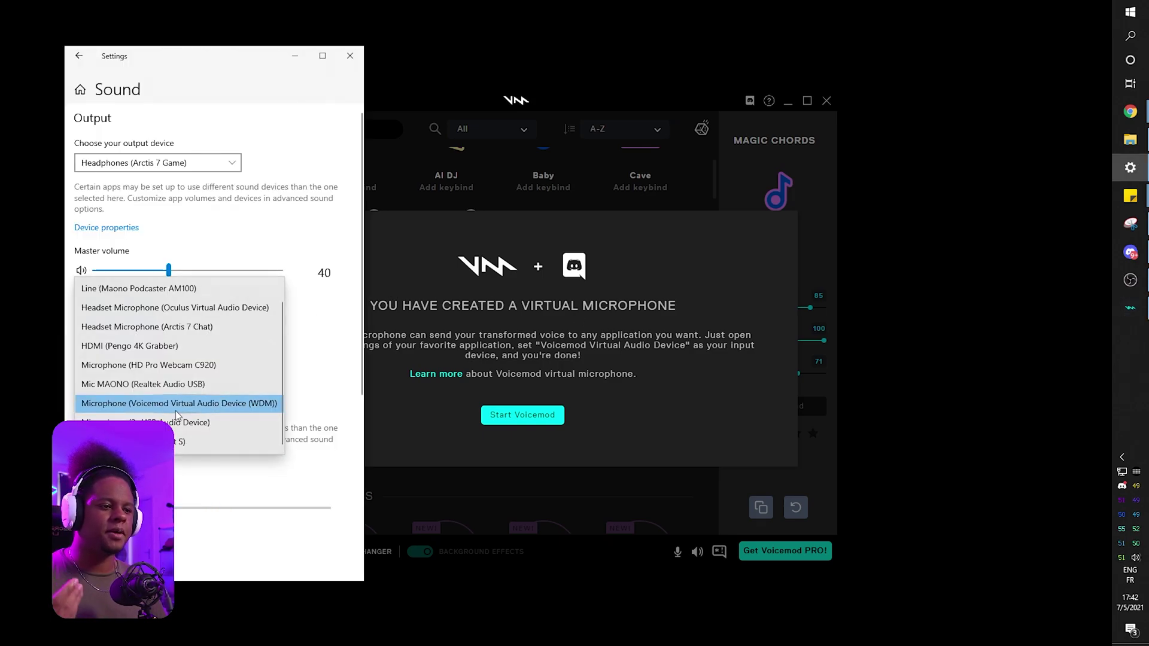
pyautogui.click(143, 400)
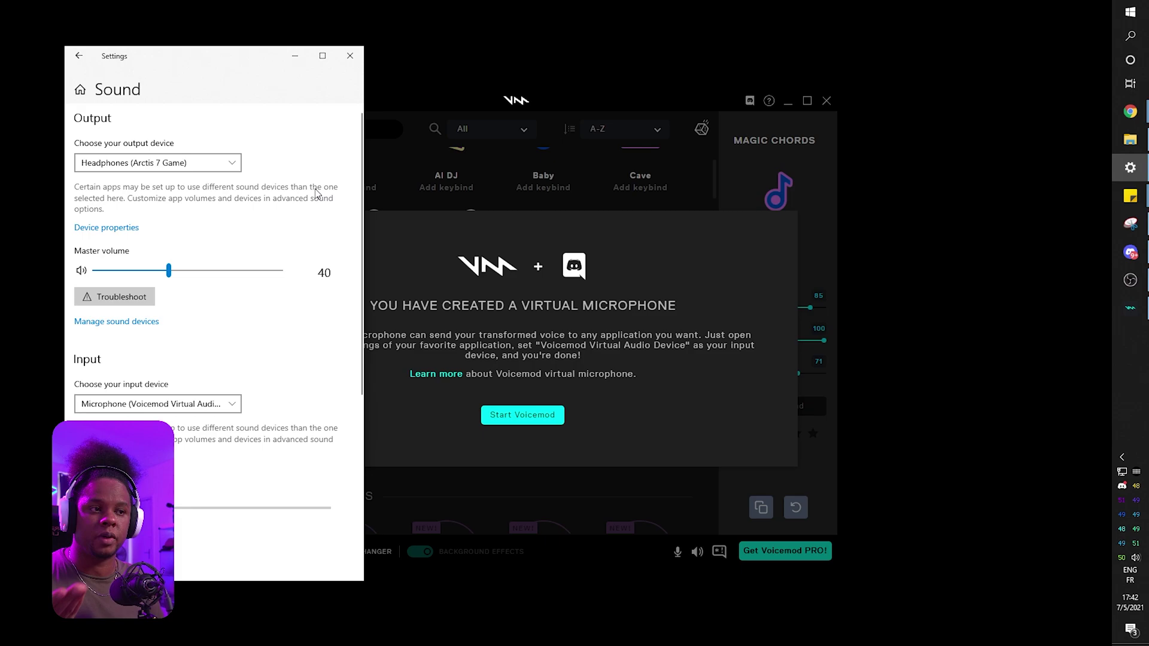
# Review the selectable microphones in the Windows input device list, and return to the Voicemod window.
pyautogui.click(228, 416)
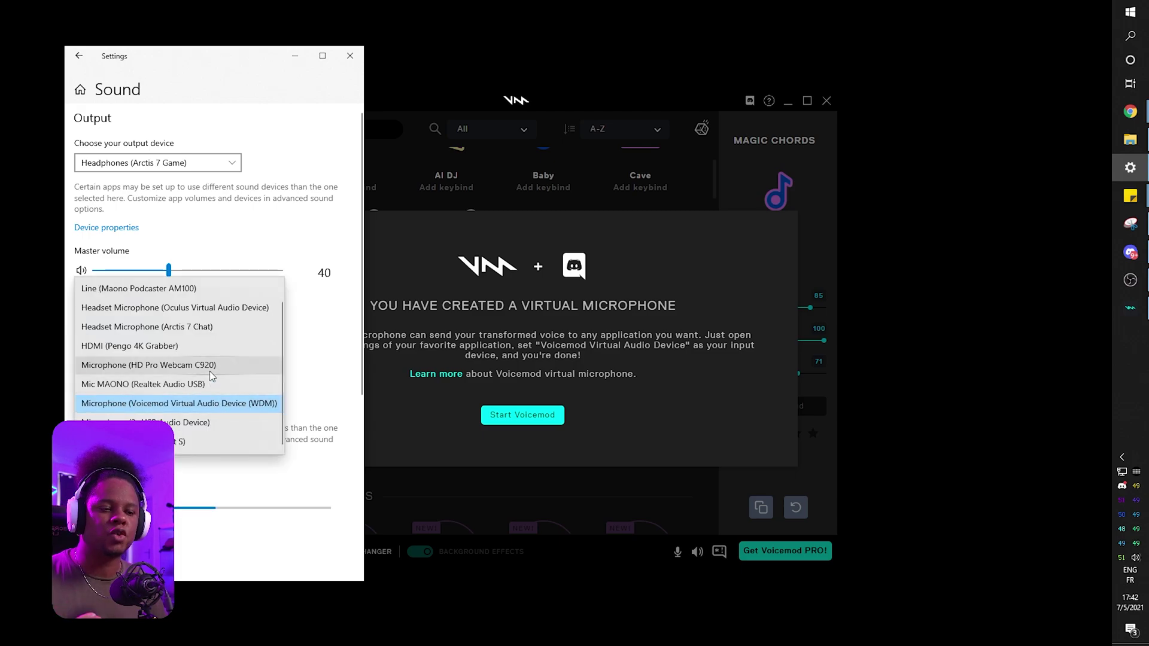
pyautogui.click(334, 368)
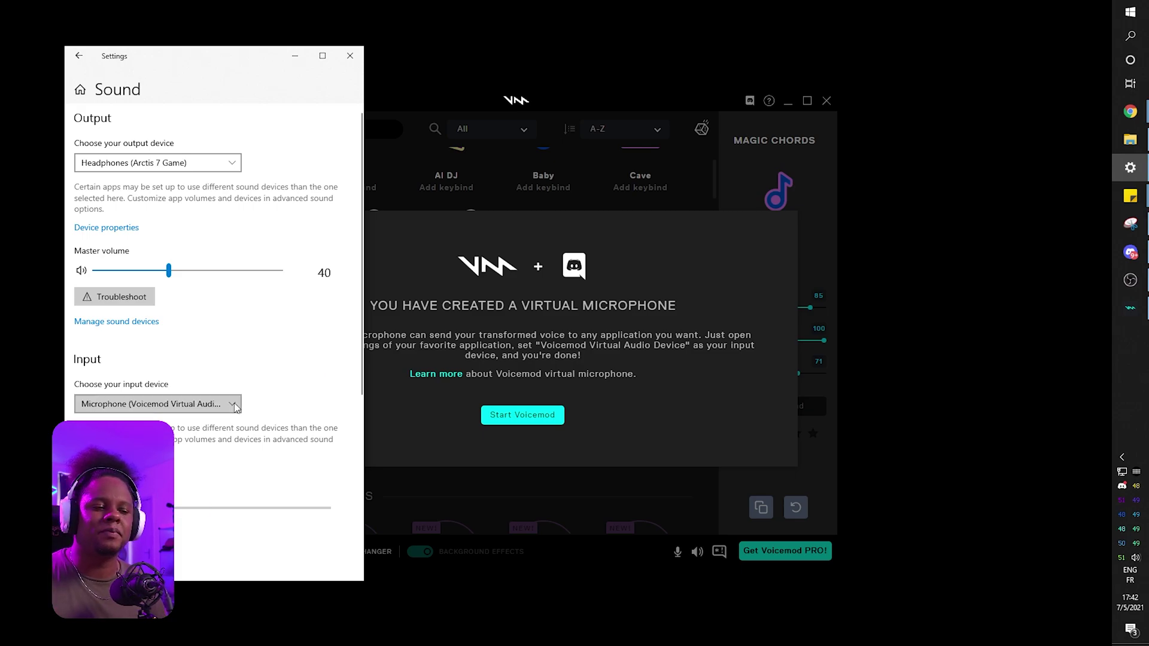
pyautogui.click(191, 405)
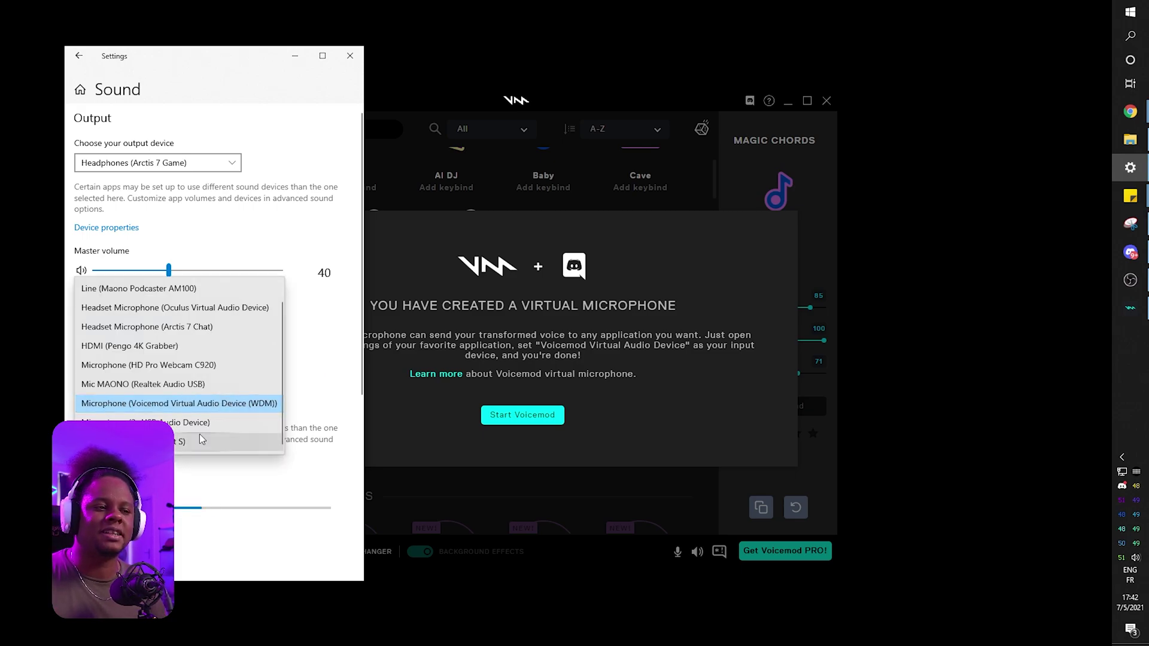
pyautogui.click(334, 390)
pyautogui.click(221, 402)
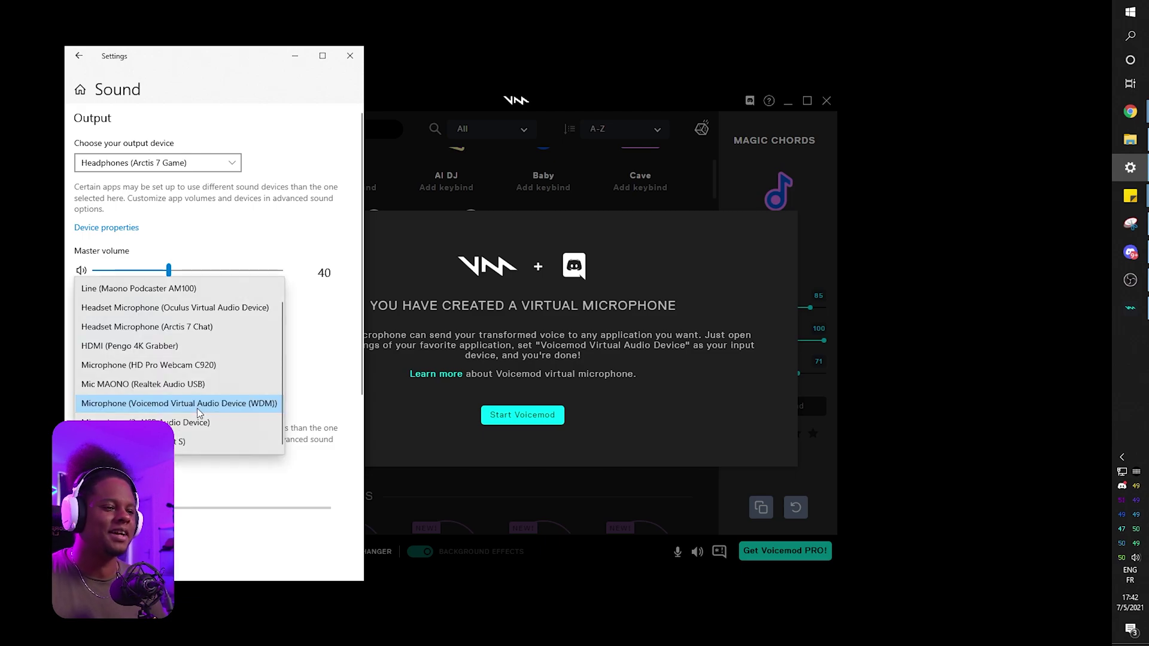
pyautogui.click(331, 414)
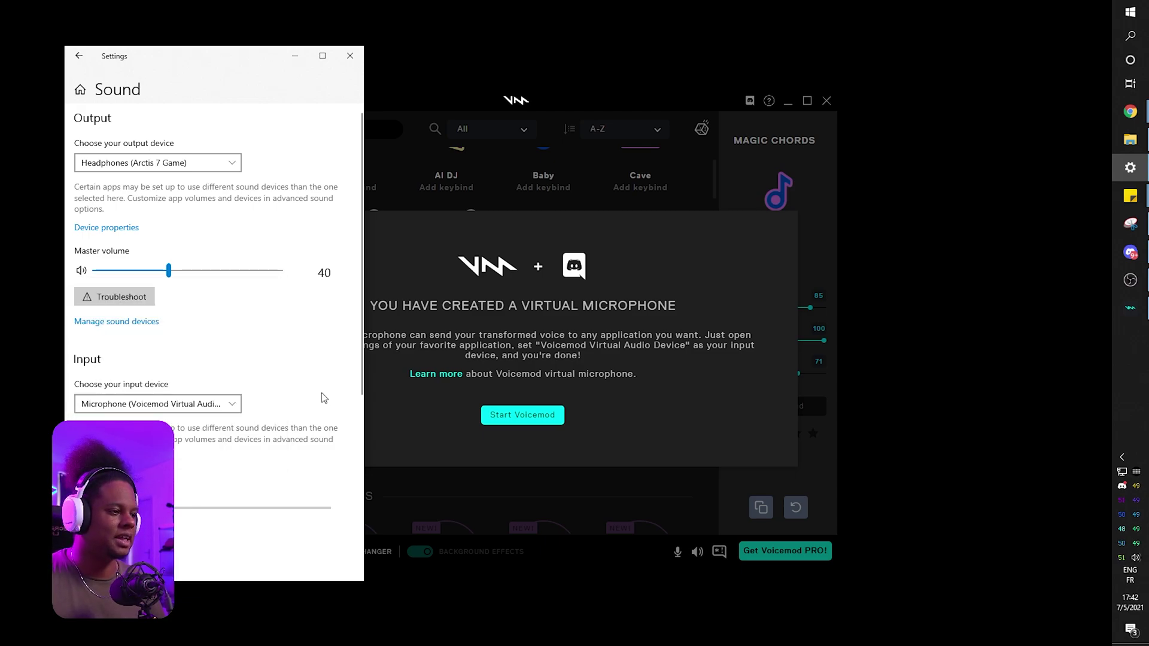
pyautogui.click(496, 314)
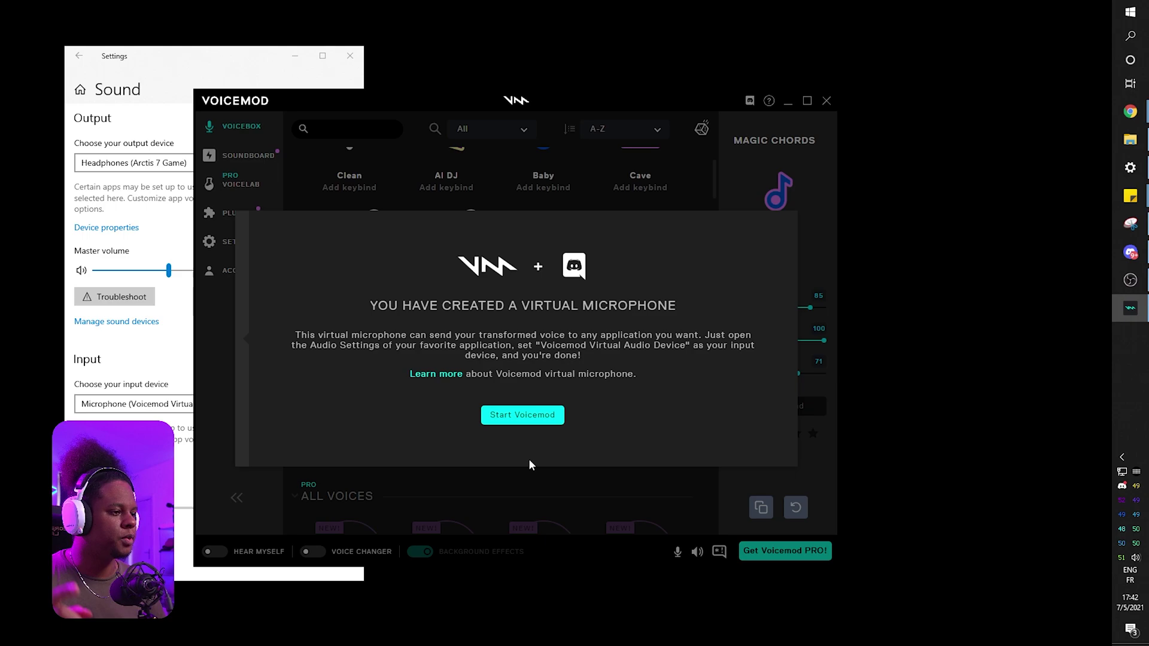
# Start Voicemod in a maximized window and look through the free, custom and PRO voices.
pyautogui.click(522, 415)
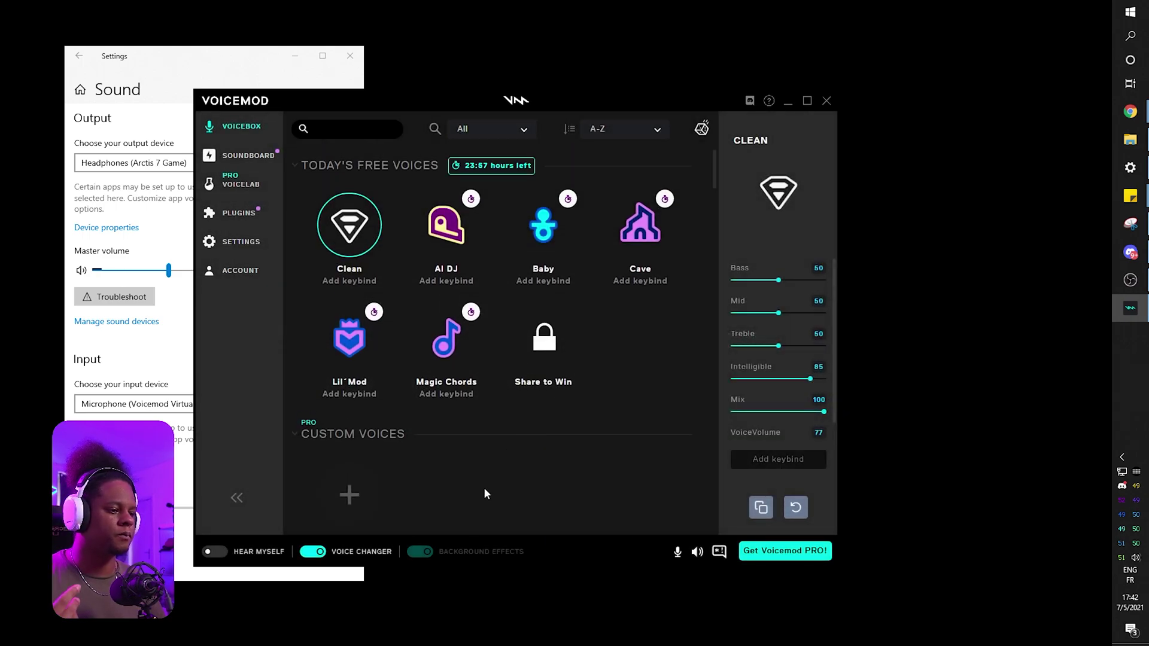
pyautogui.press('super+Up')
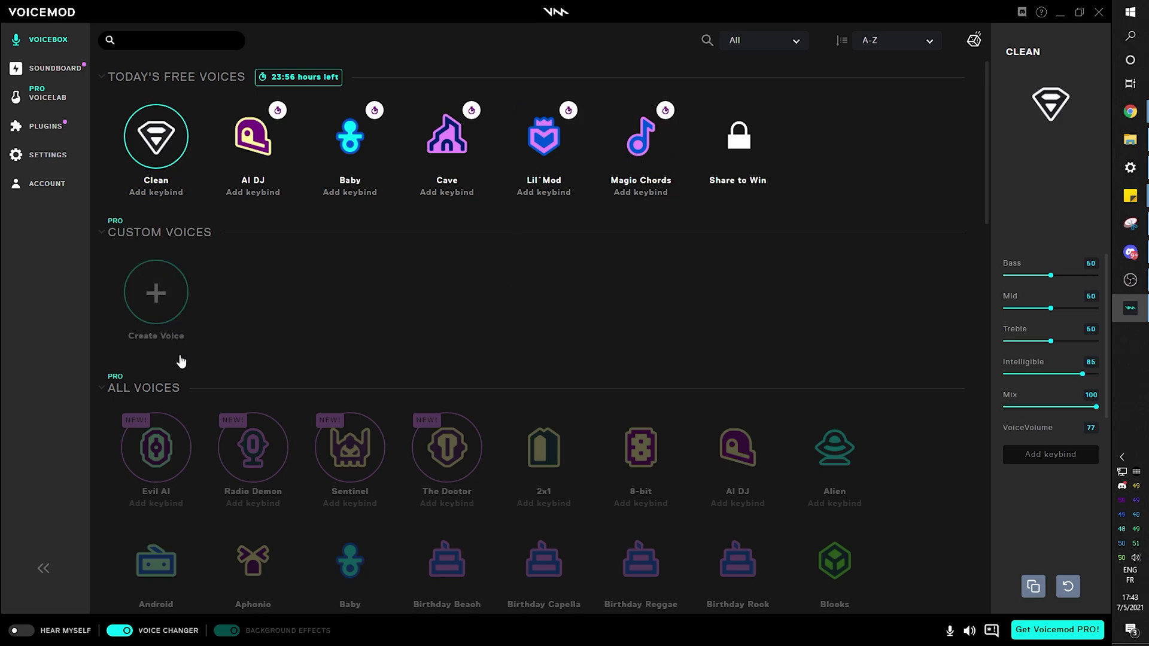
pyautogui.scroll(-5, 479, 476)
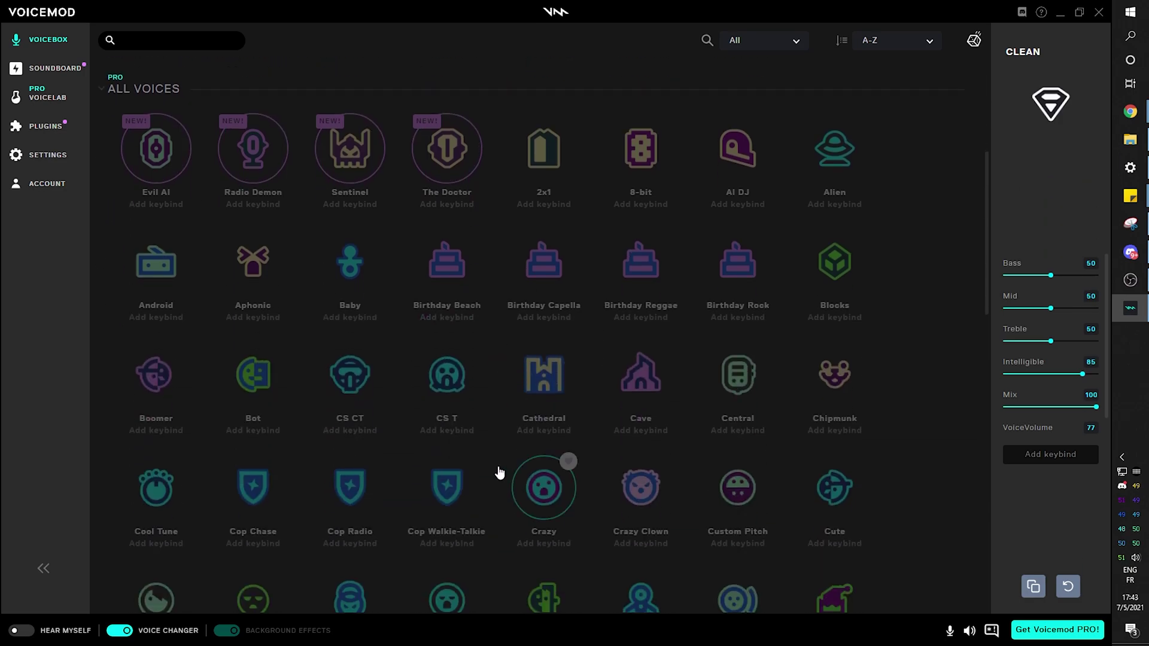
pyautogui.scroll(-15, 499, 473)
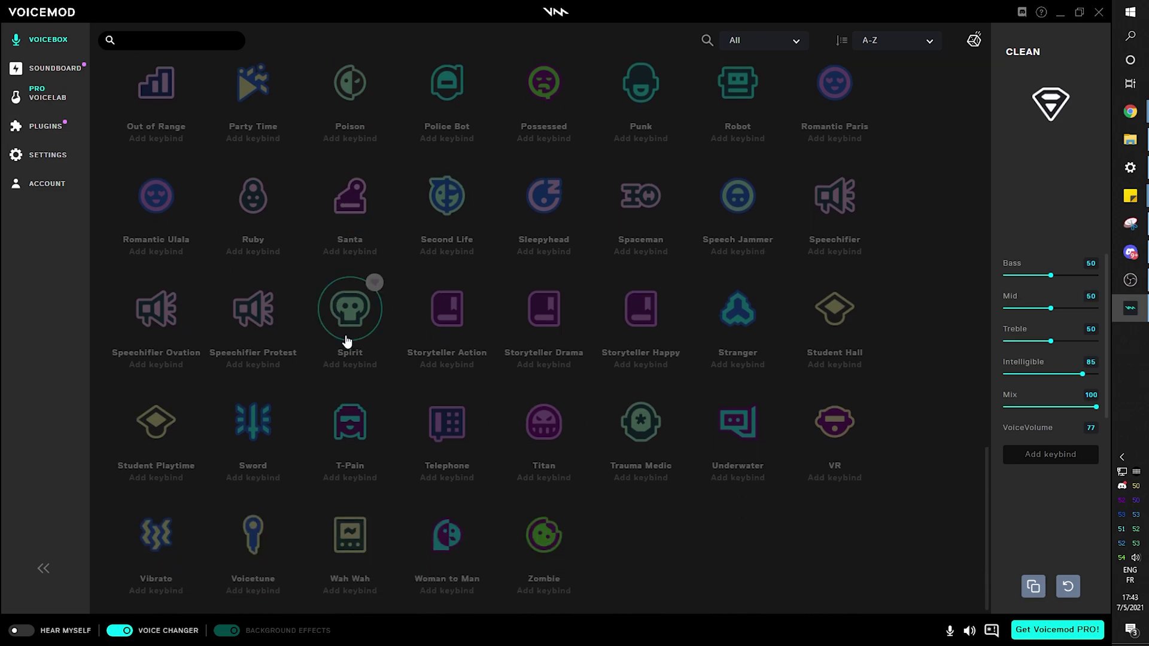
pyautogui.scroll(20, 353, 359)
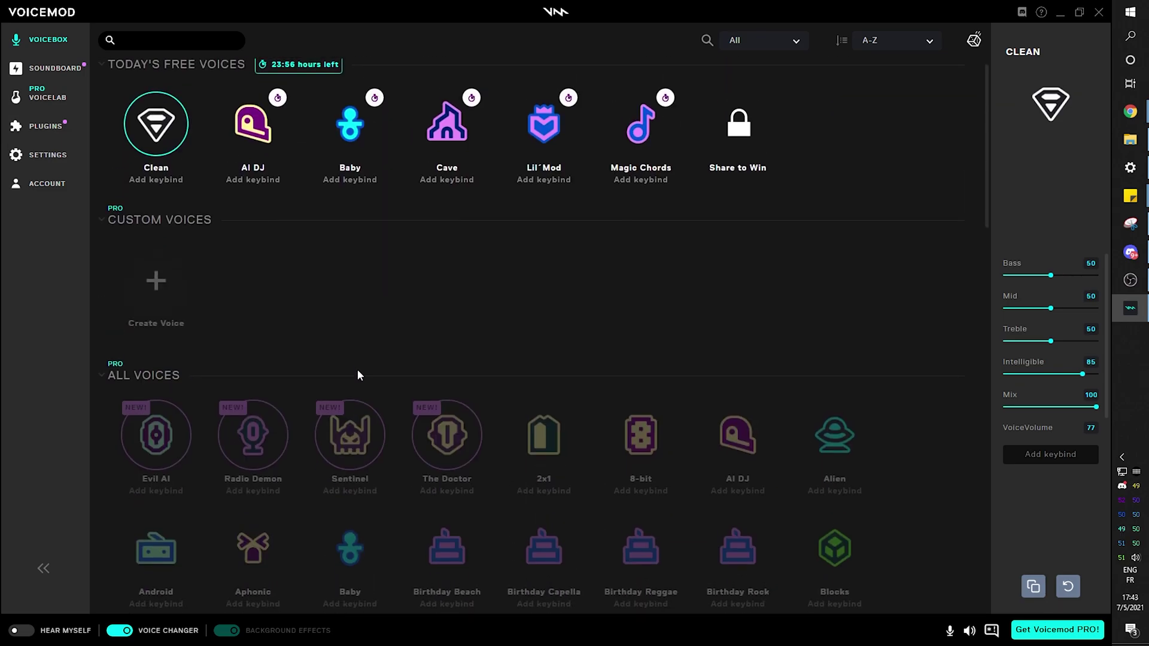
pyautogui.scroll(-9, 357, 370)
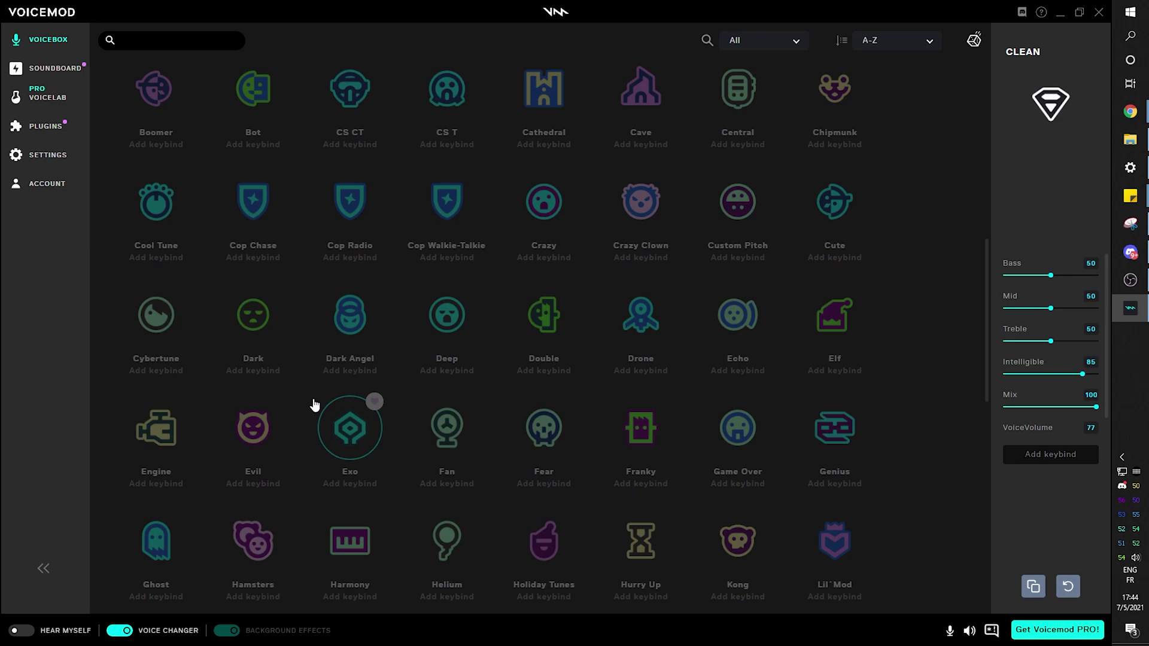
pyautogui.scroll(9, 314, 406)
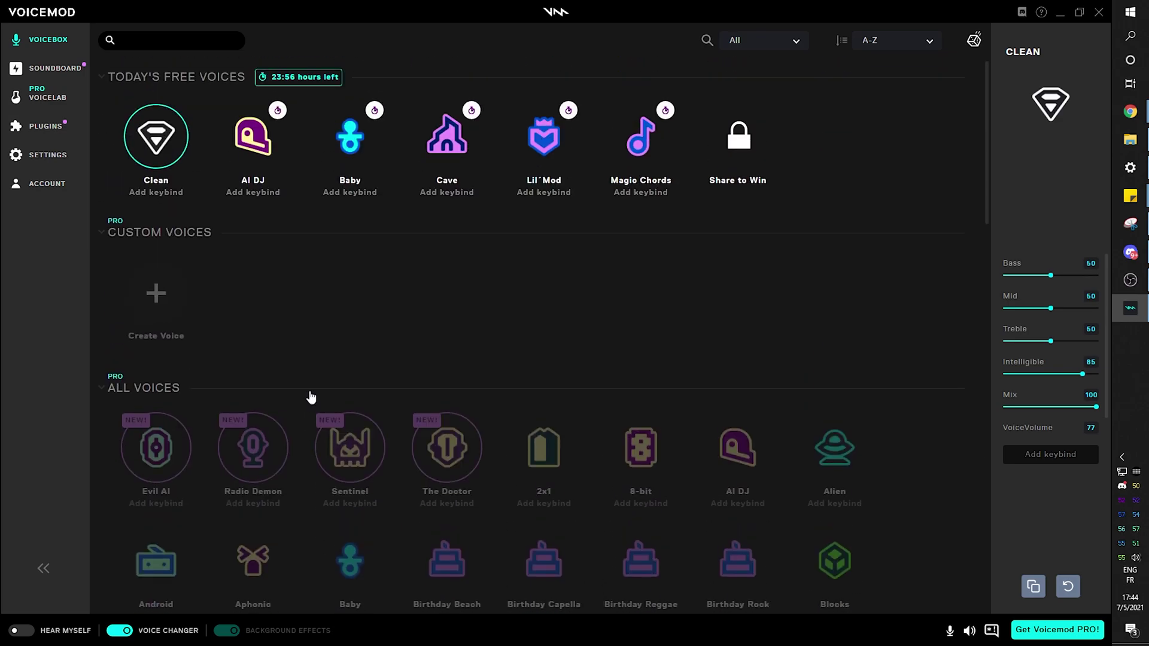
# Toggle Hear Myself on and off, and switch the Voice Changer off and back on.
pyautogui.click(28, 639)
pyautogui.click(28, 638)
pyautogui.click(124, 638)
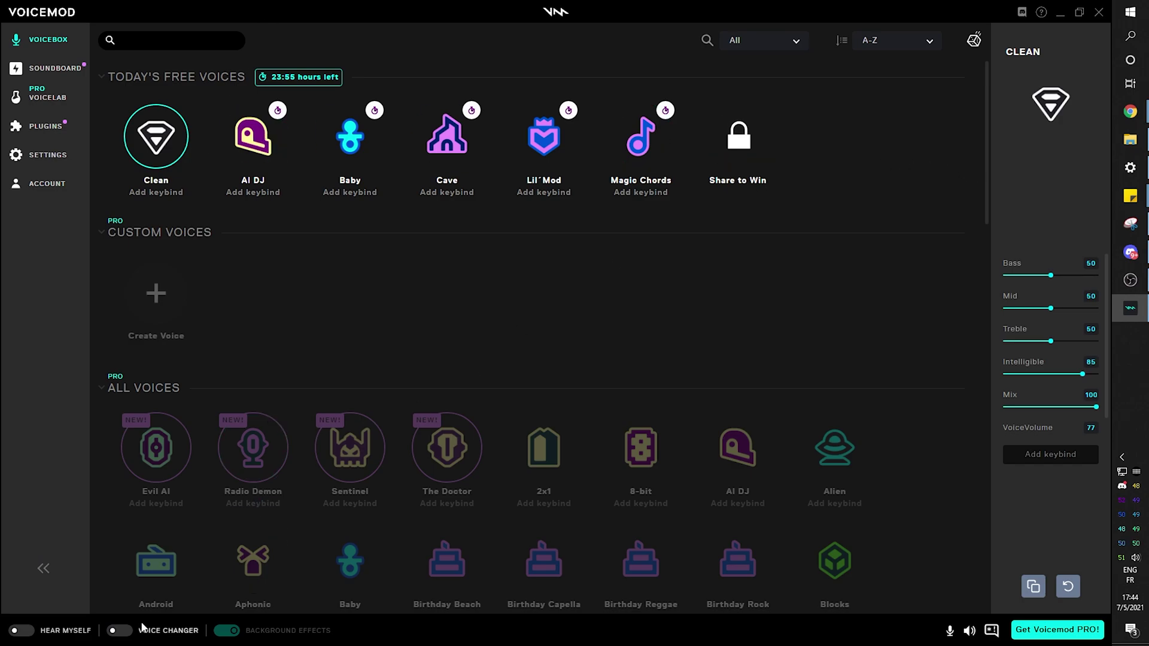
pyautogui.click(124, 638)
# Apply the AI DJ voice without background effects, and toggle Hear Myself until it is off.
pyautogui.click(262, 149)
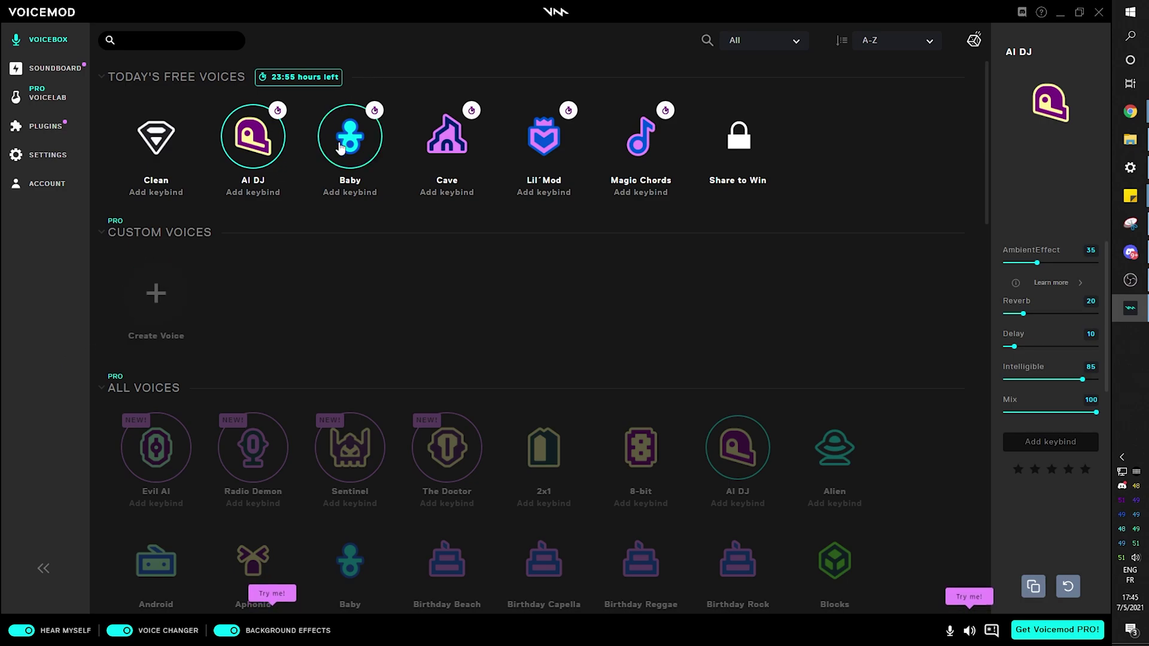
pyautogui.click(231, 633)
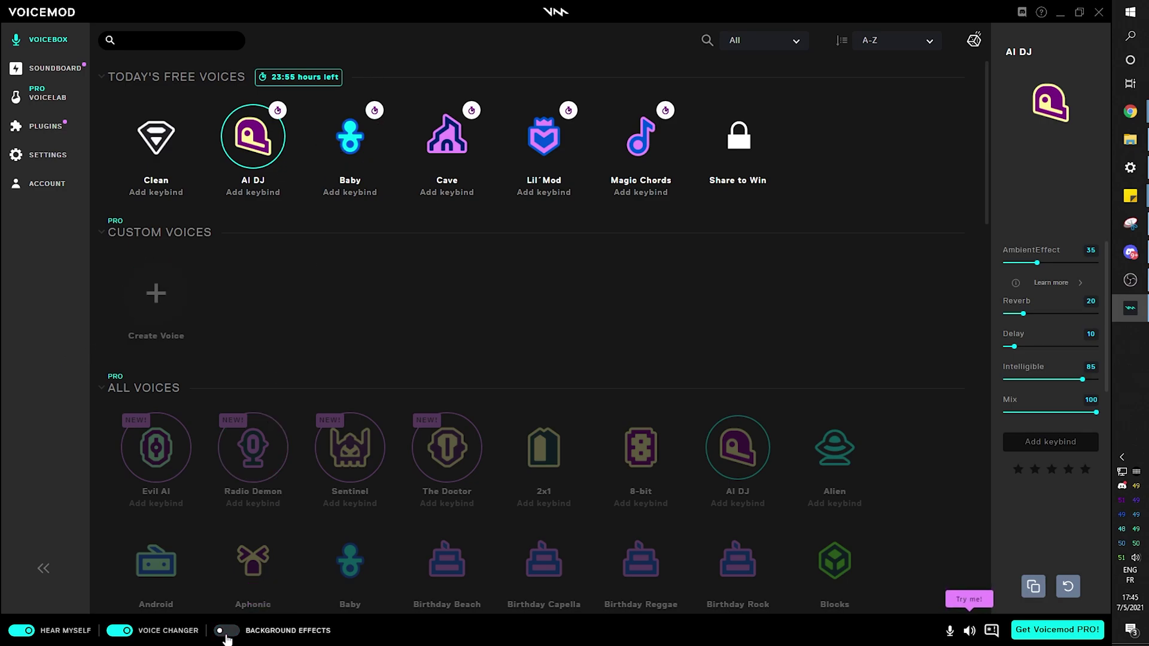
pyautogui.click(26, 636)
pyautogui.click(24, 632)
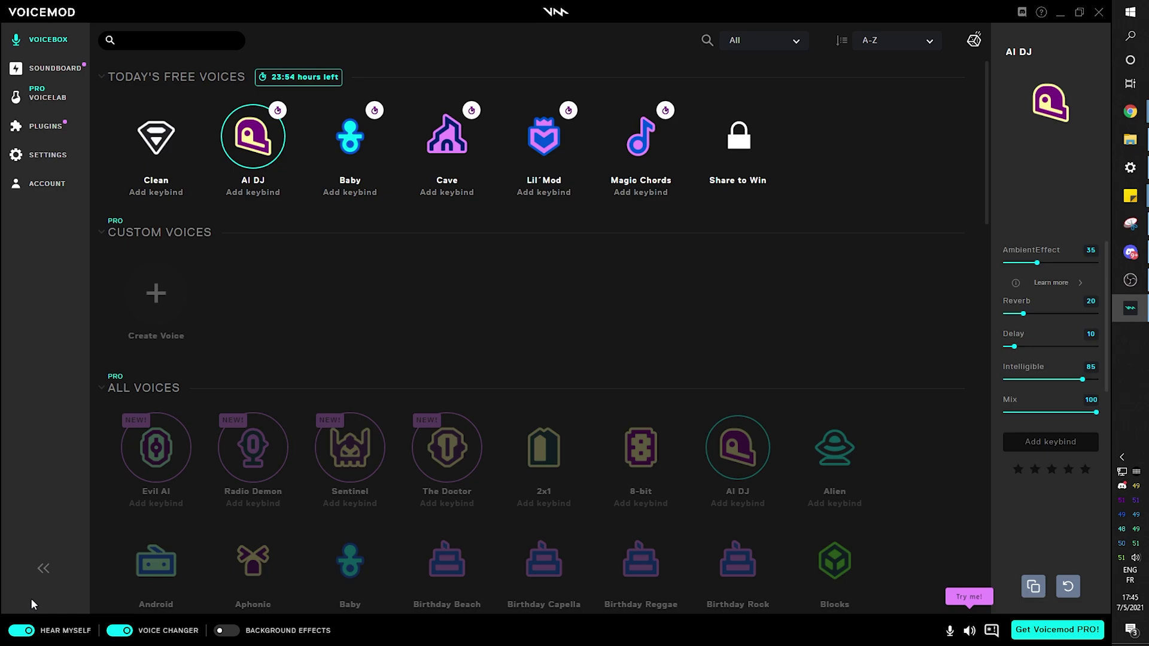
pyautogui.click(22, 630)
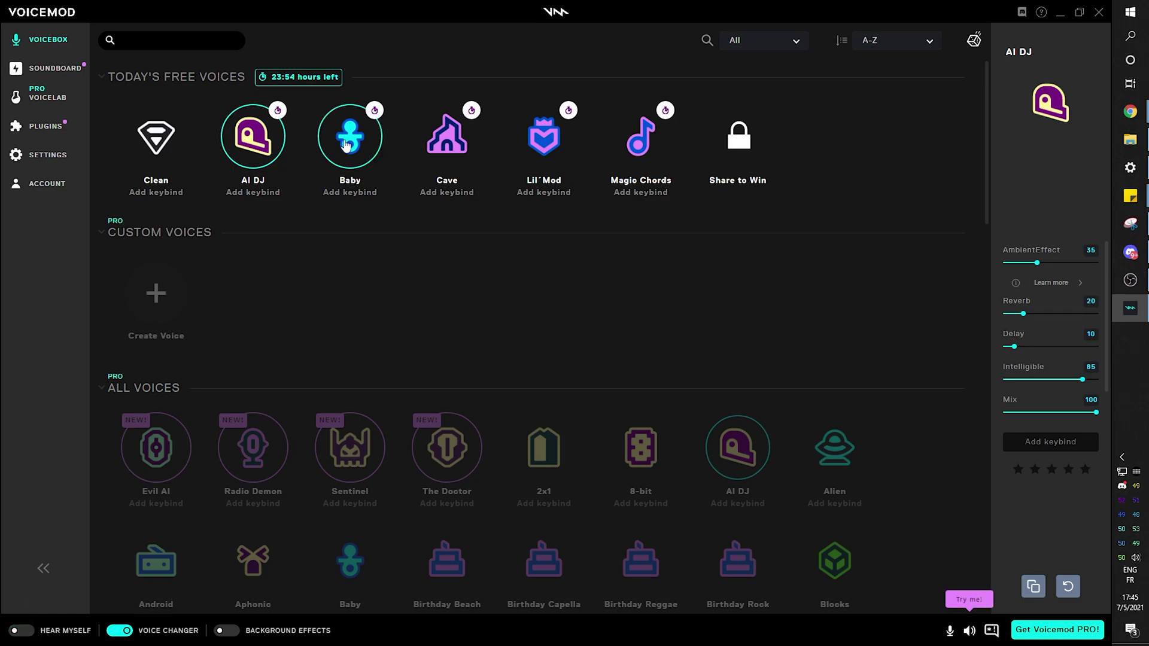
# Try the Baby, Cave, Lil´Mod and Magic Chords voices one after another, with Hear Myself turned on.
pyautogui.click(346, 145)
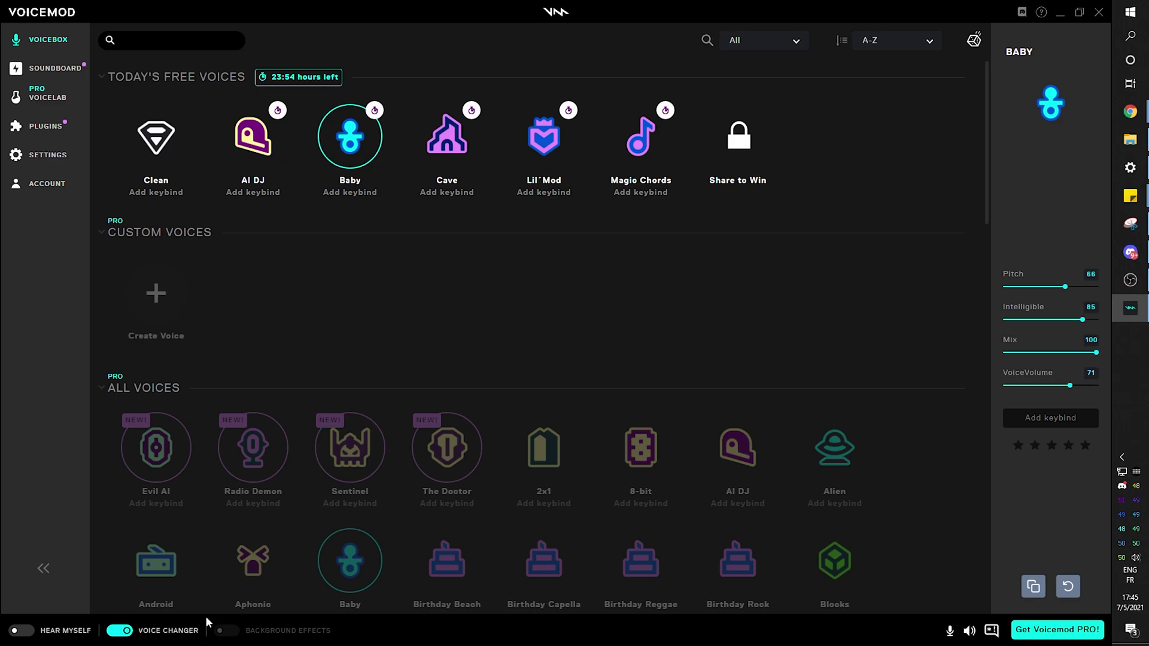
pyautogui.click(19, 634)
pyautogui.click(411, 180)
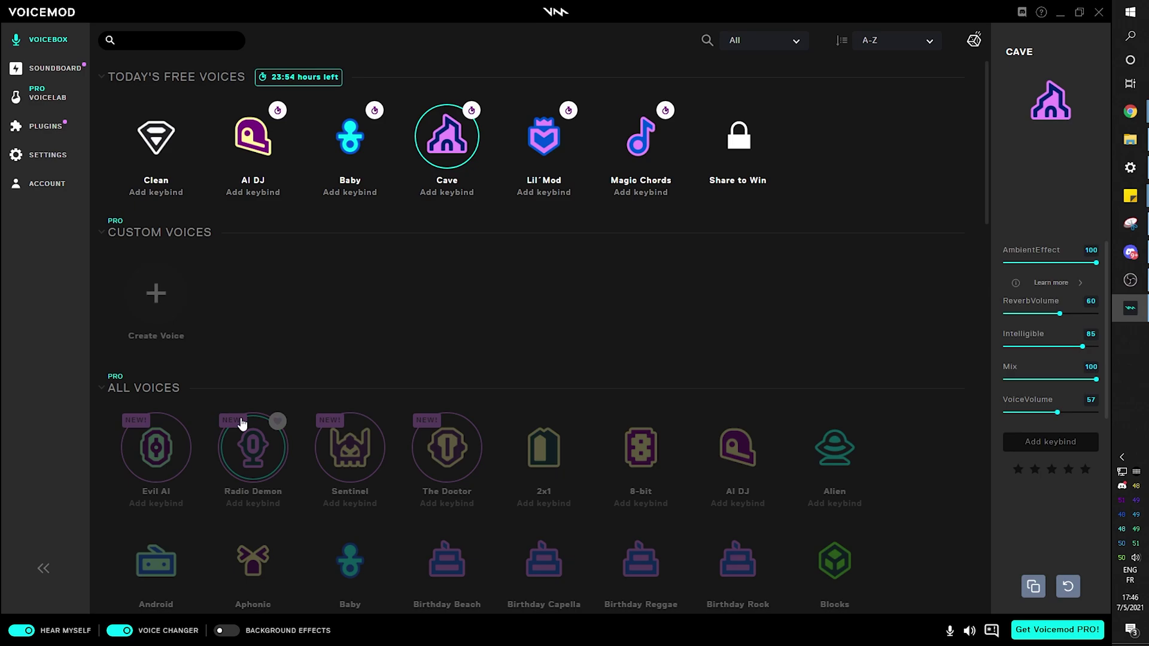
pyautogui.press('Right')
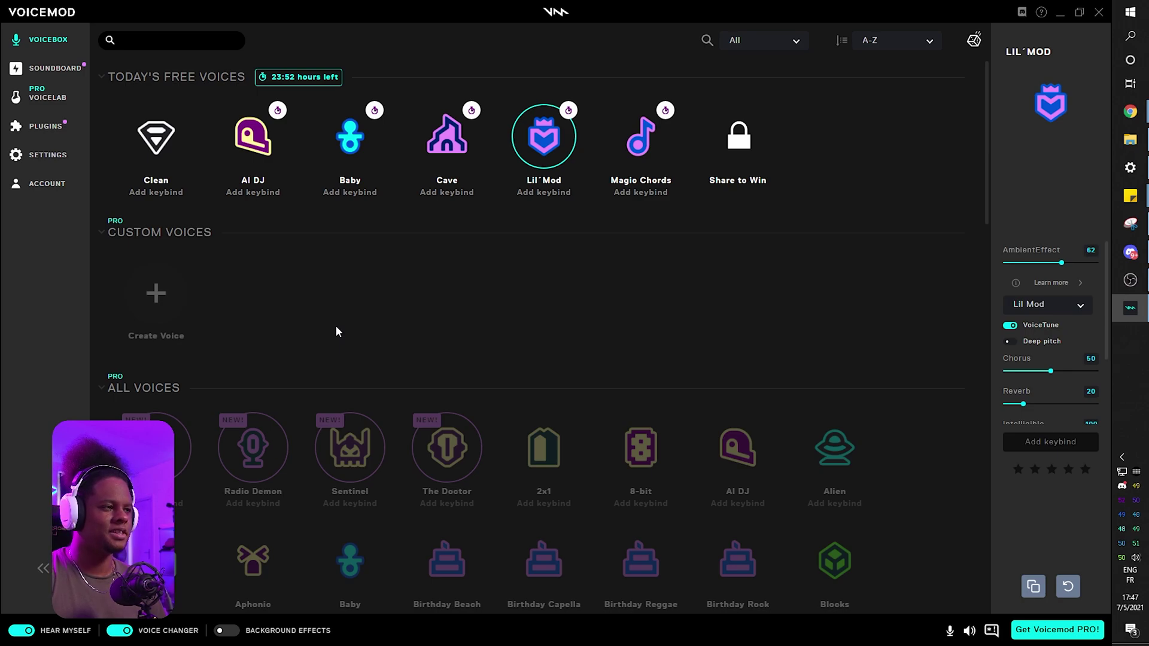
pyautogui.press('Right')
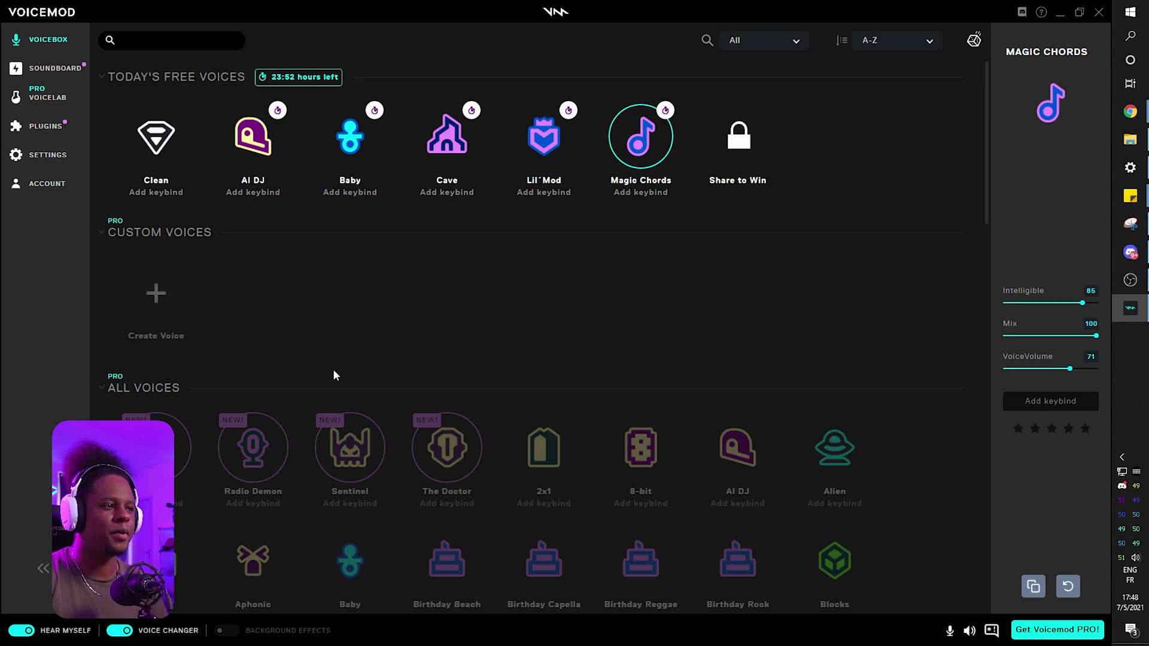
# Turn off the Voice Changer, and switch Hear Myself on and back off.
pyautogui.hotkey('ctrl', 'shift', 'alt', 'v')
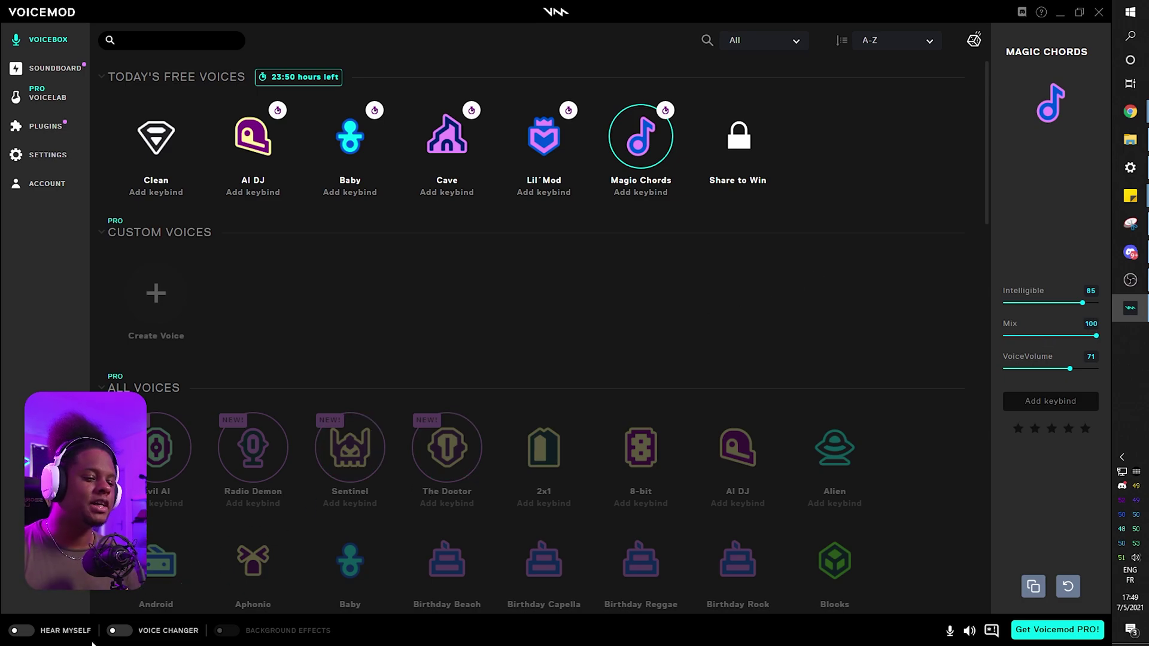
pyautogui.click(22, 633)
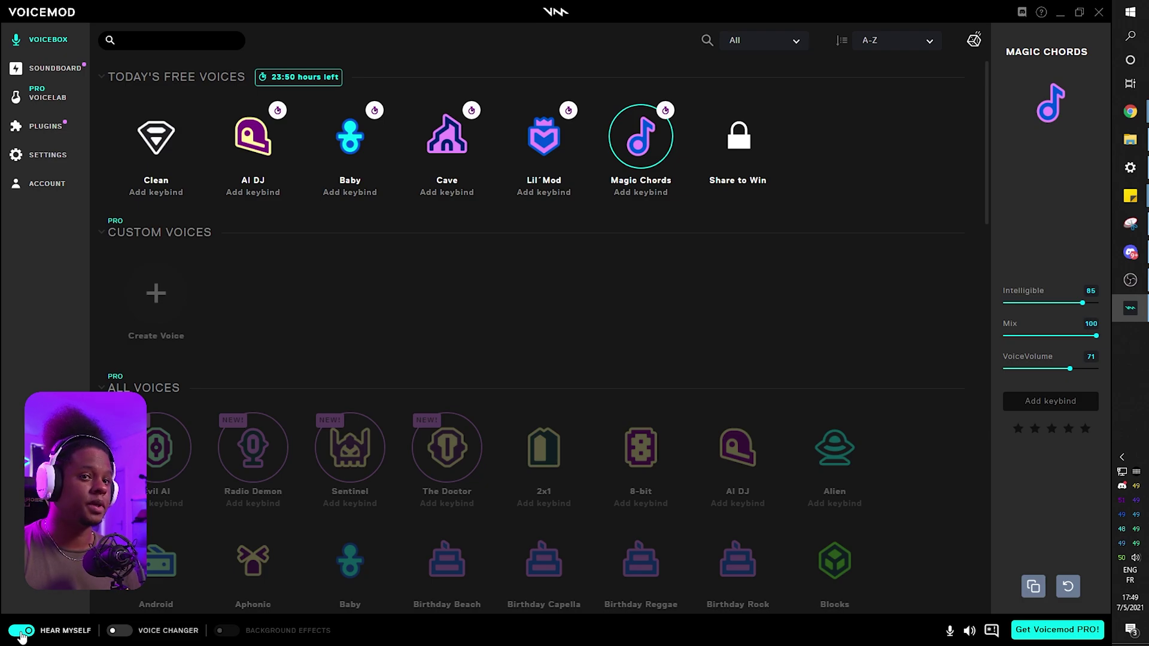
pyautogui.click(22, 633)
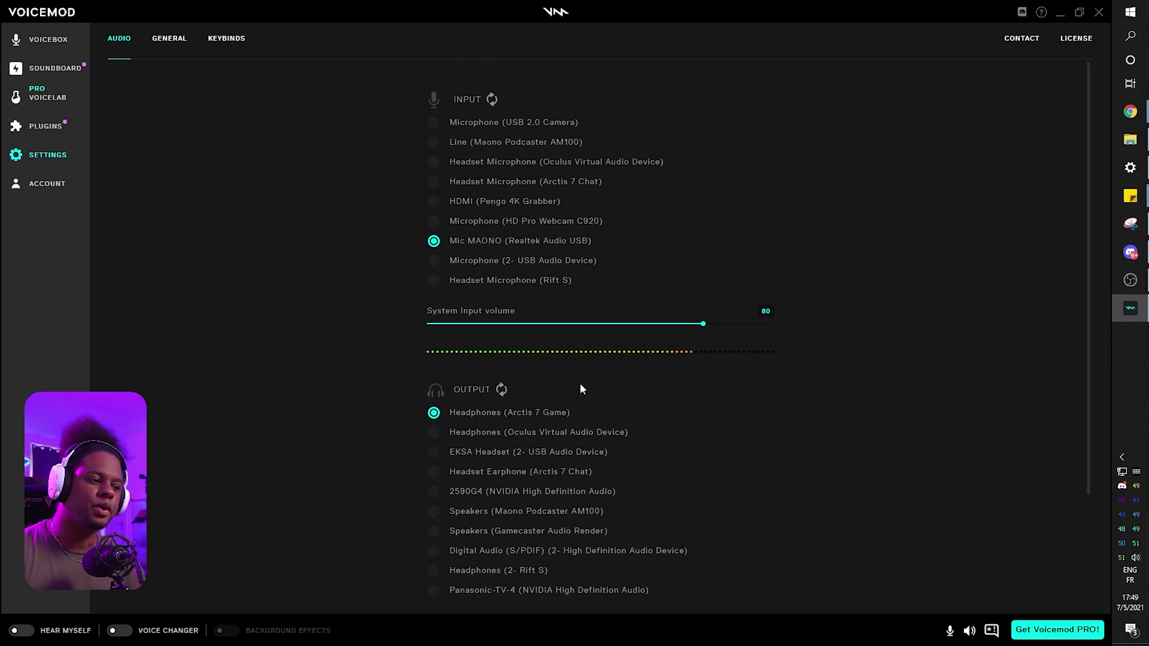
# Review Voicemod's audio input and output device settings and its keybinds.
pyautogui.scroll(-3, 626, 380)
pyautogui.click(42, 126)
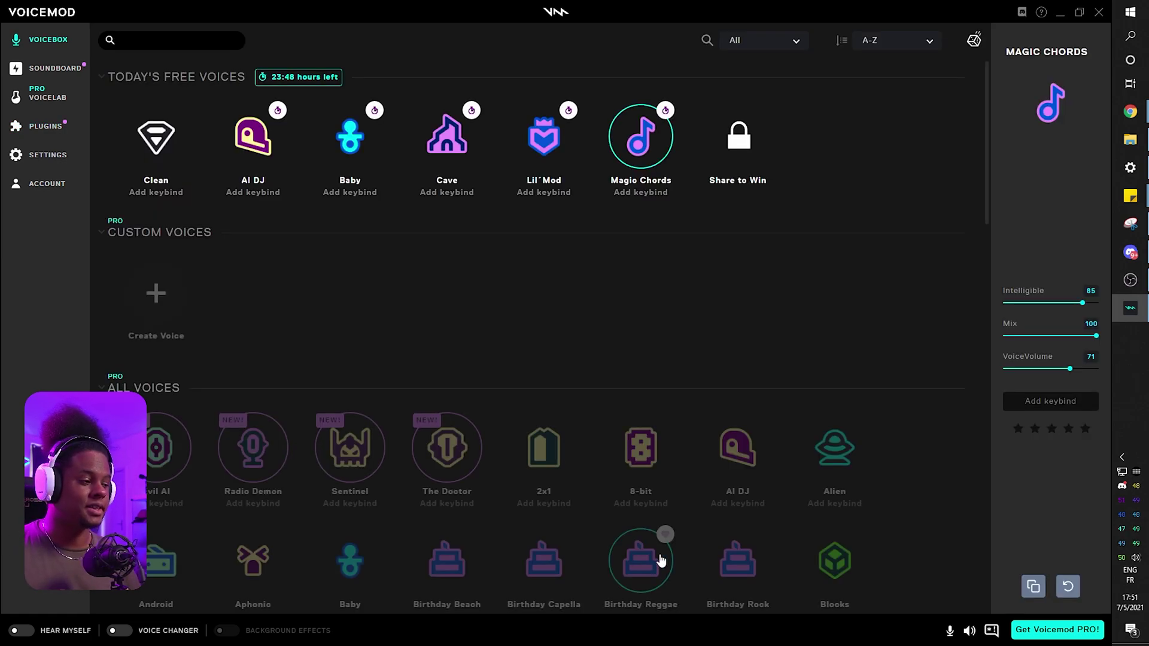
pyautogui.click(970, 632)
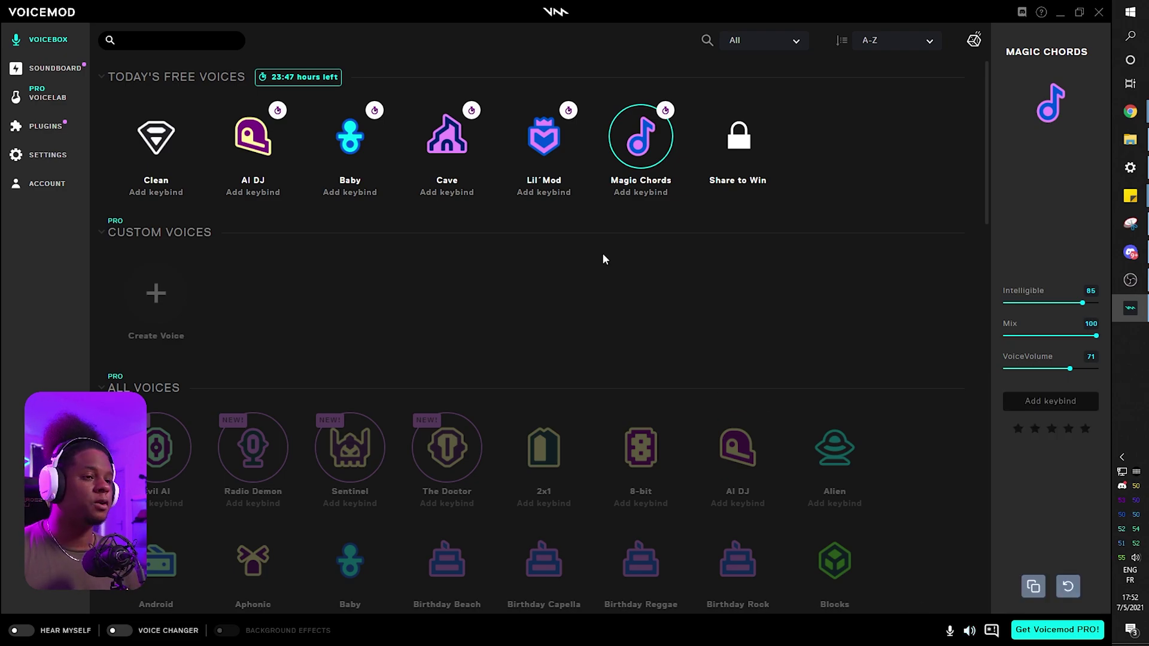
pyautogui.click(44, 154)
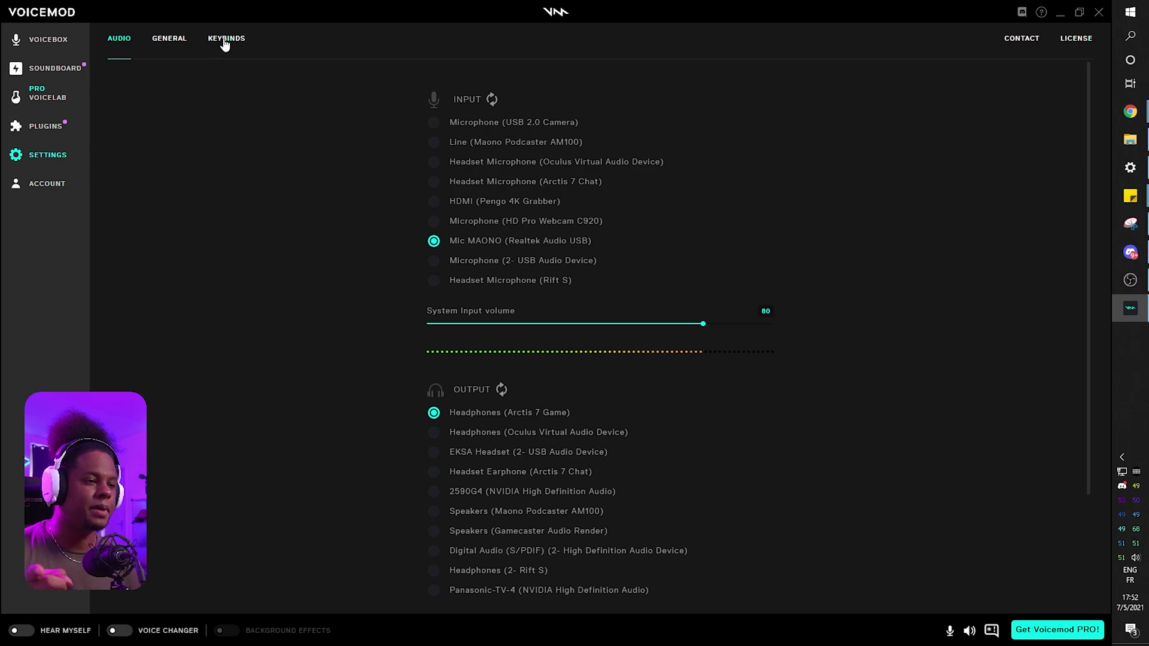
pyautogui.click(225, 46)
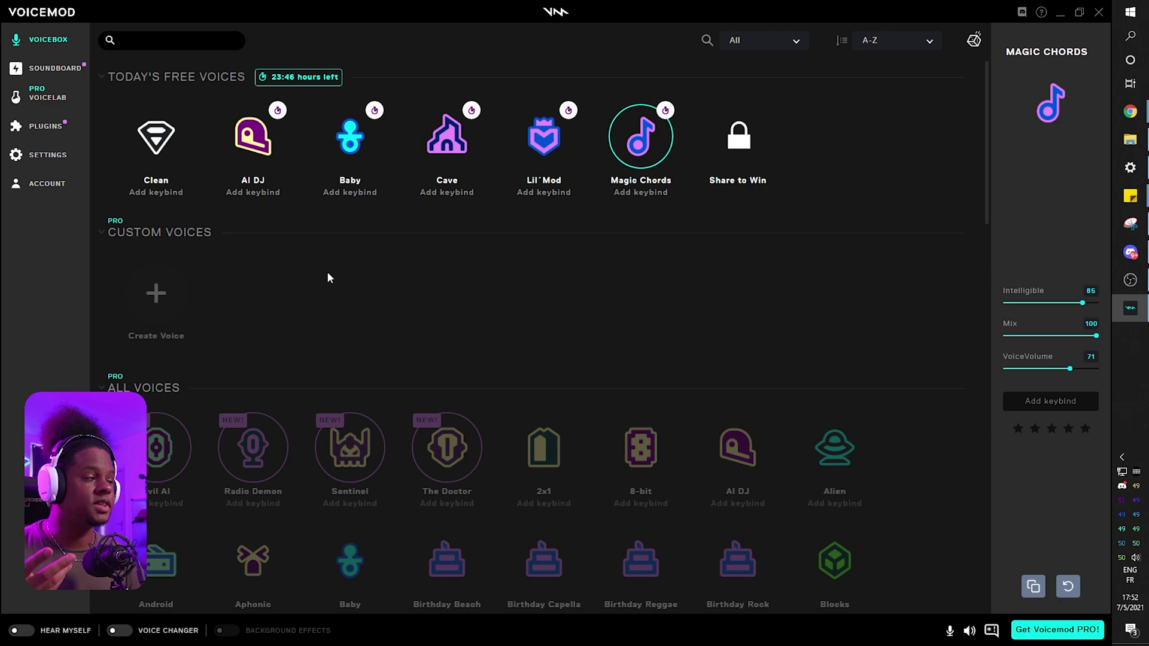
# Close the Voicemod window and exit the application completely from the Windows system tray.
pyautogui.click(1099, 12)
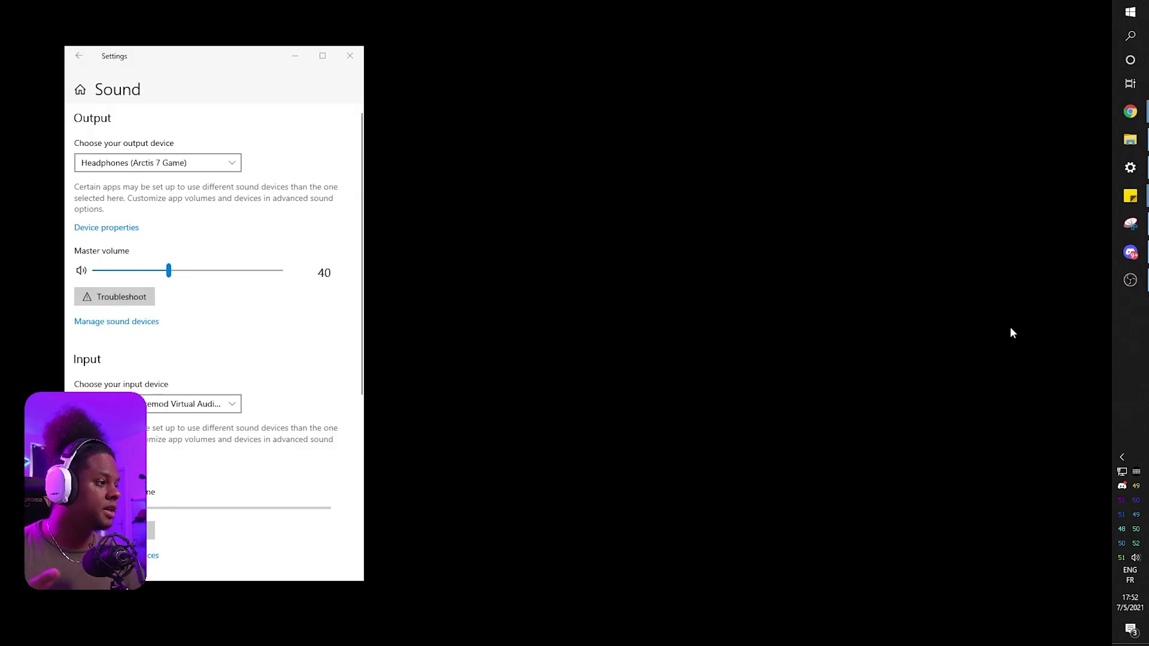
pyautogui.click(1123, 456)
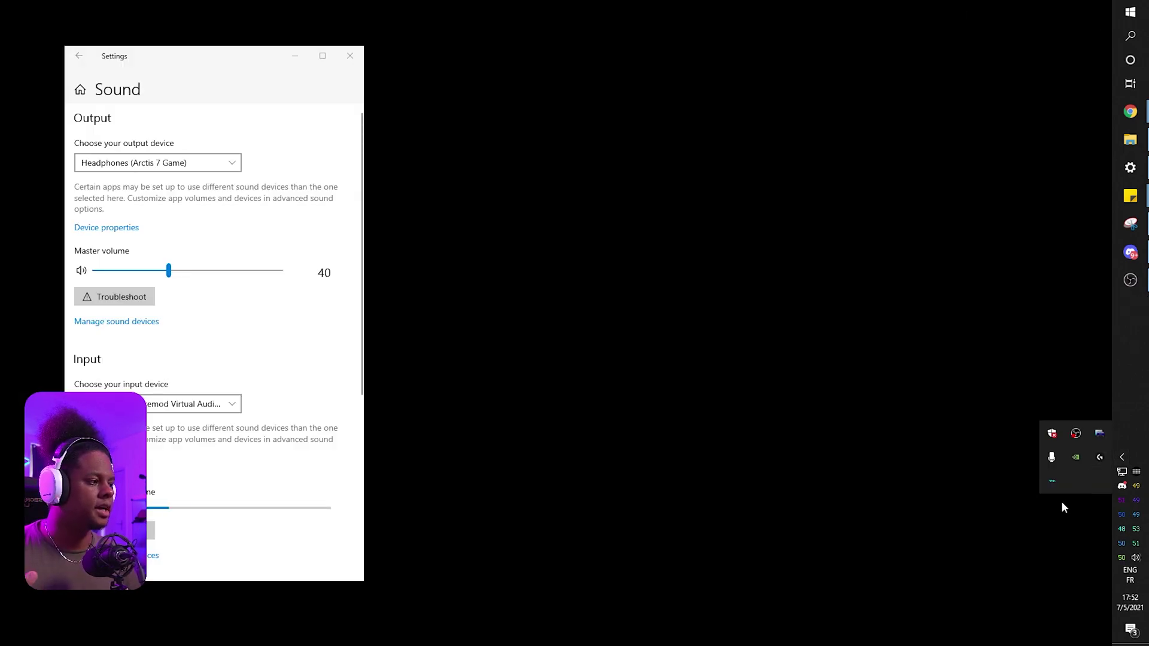
pyautogui.rightClick(1049, 482)
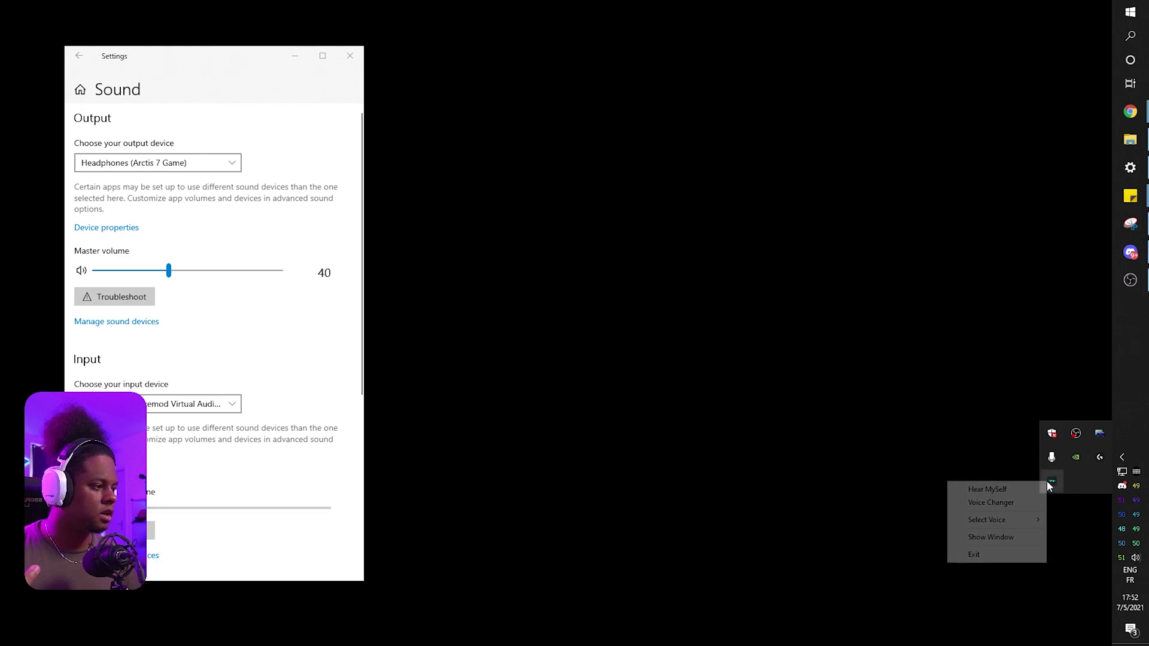
pyautogui.click(987, 556)
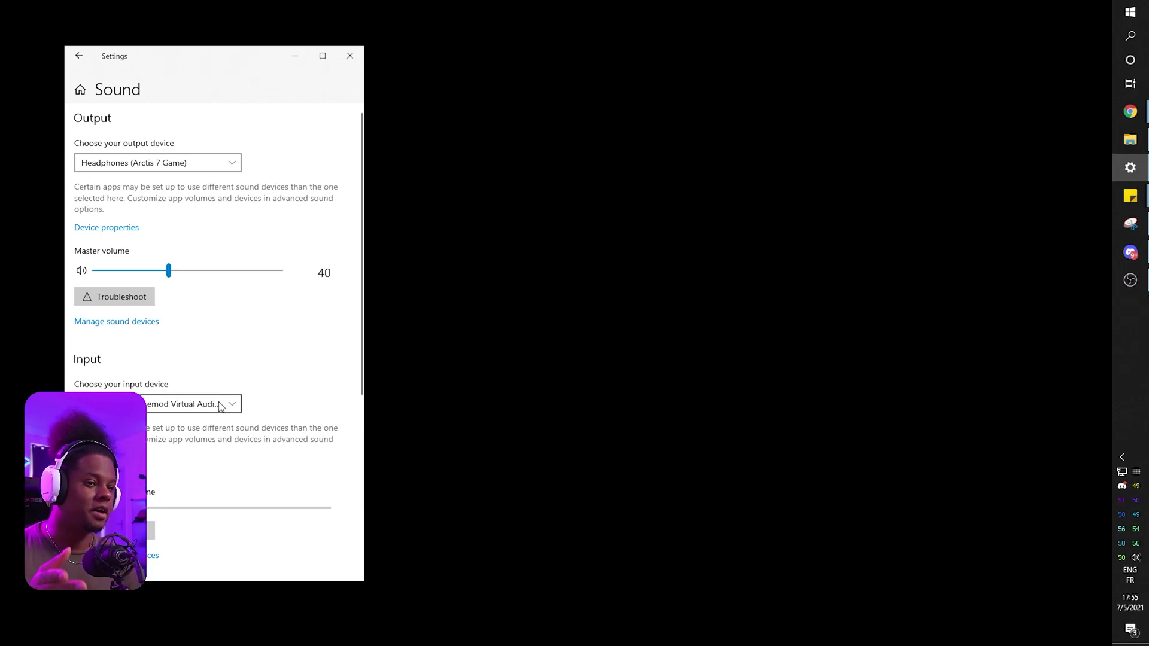
# Set the Windows input device back to Mic MAONO (Realtek Audio USB) and move the Settings window aside.
pyautogui.click(224, 407)
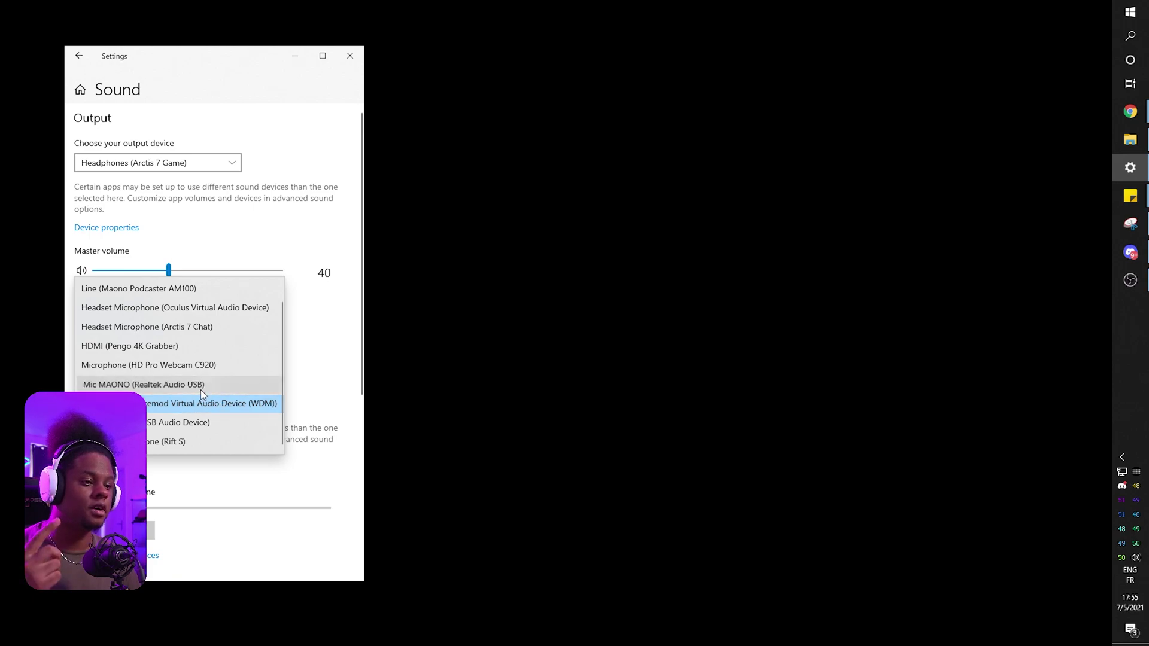
pyautogui.click(200, 388)
pyautogui.moveTo(201, 48); pyautogui.dragTo(576, 33)
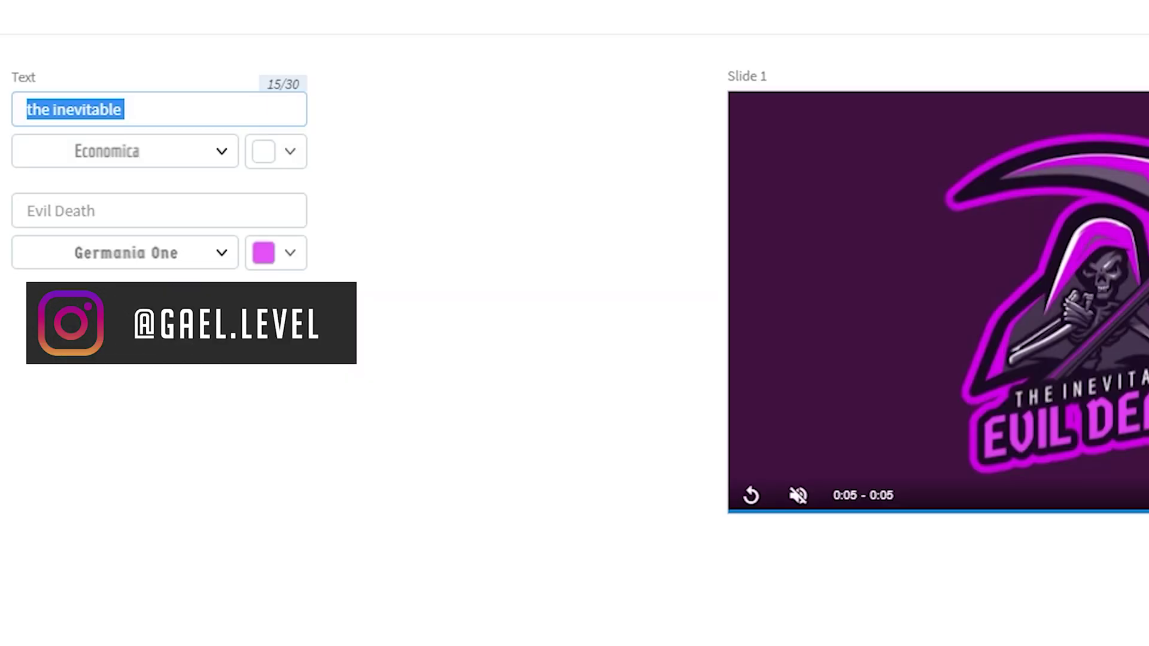
# Switch to the Placeit logo editor and replace the text line "the inevitable" with the channel name.
pyautogui.write('GAE')
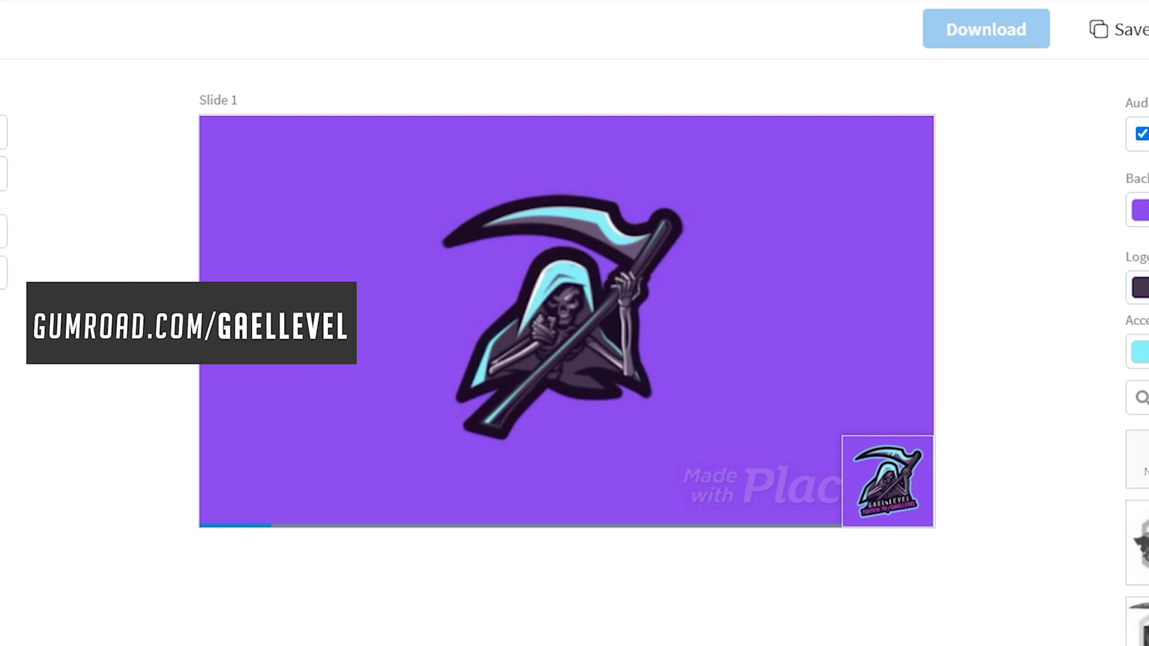